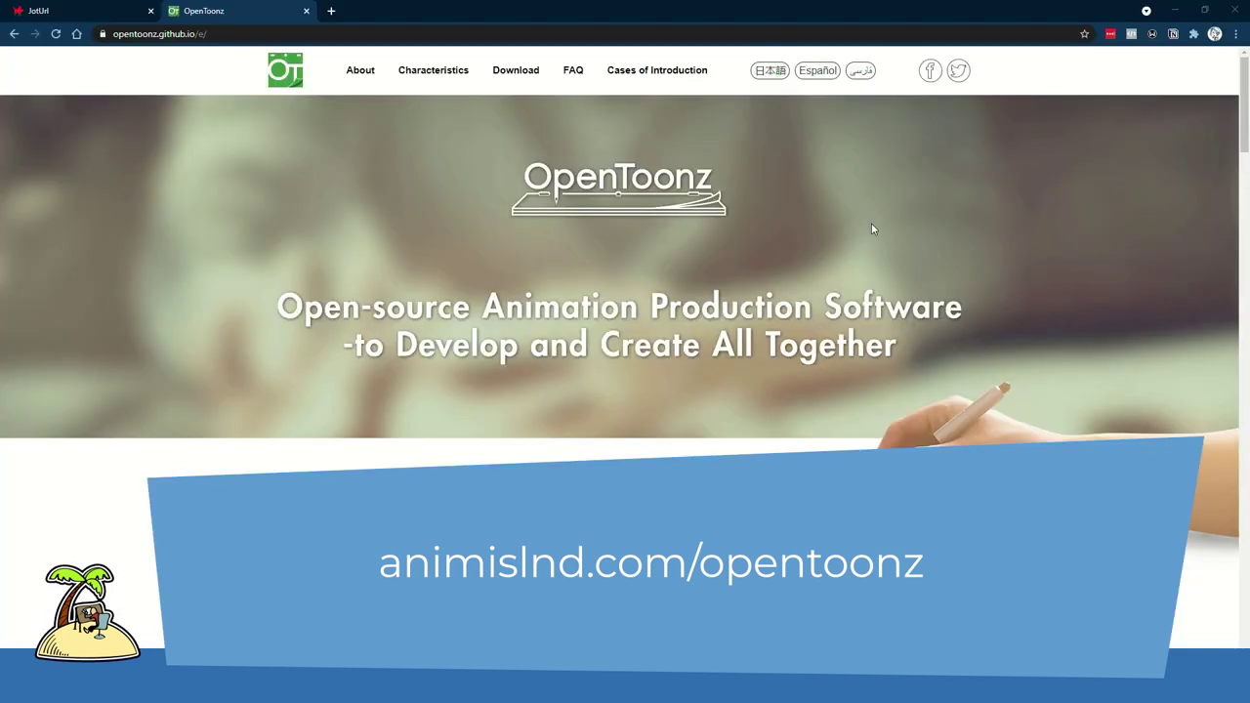
Look through the OpenToonz website and open the OpenToonz download page
scroll(883, 229, "down", 8)
scroll(891, 269, "down", 20)
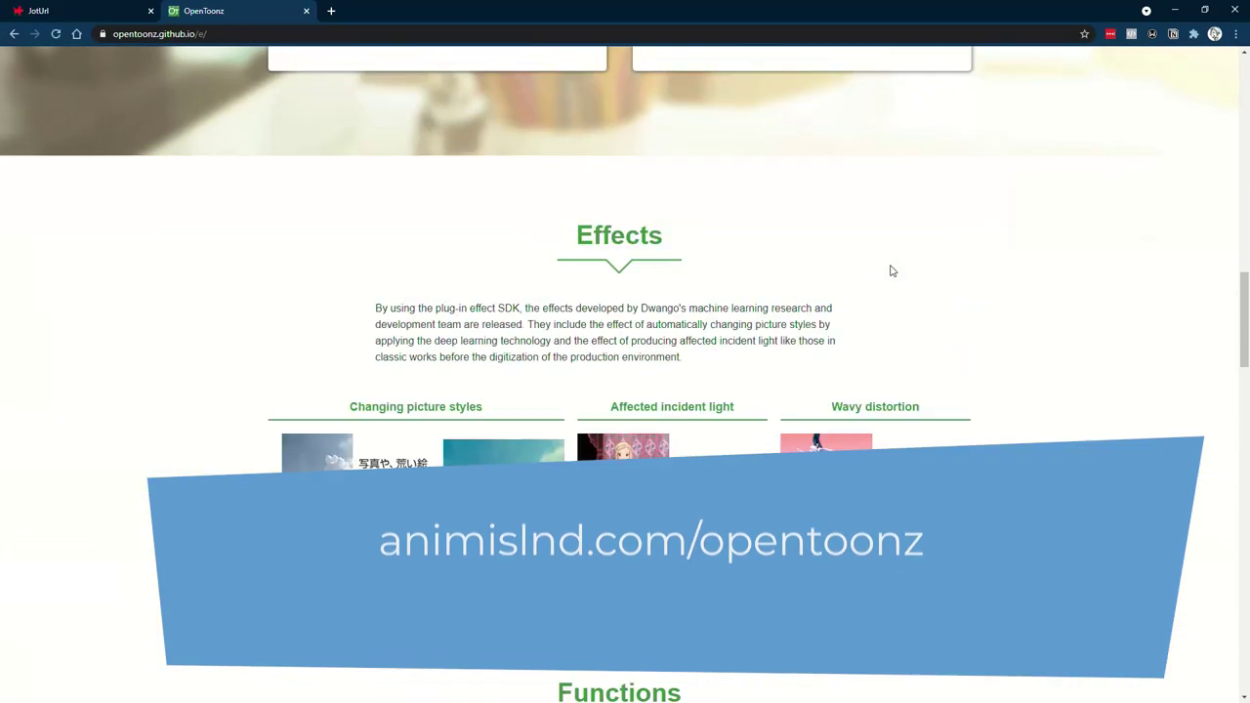
left_click(472, 294)
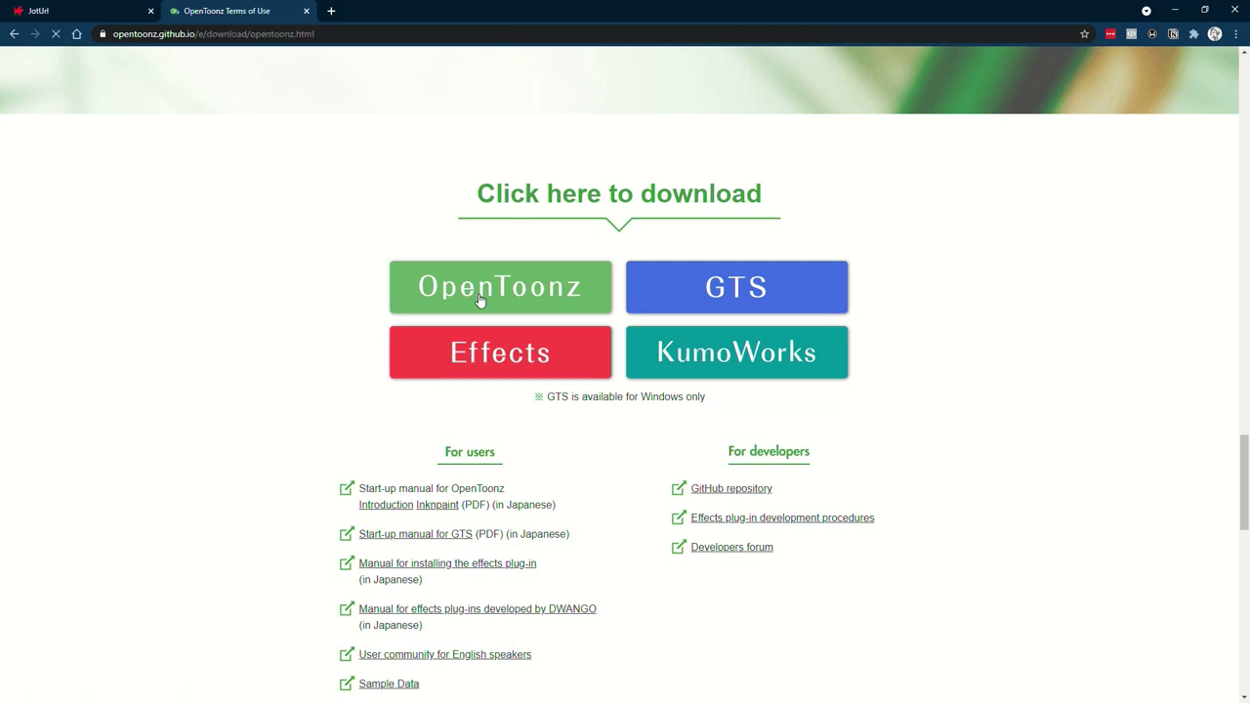
scroll(288, 333, "down", 3)
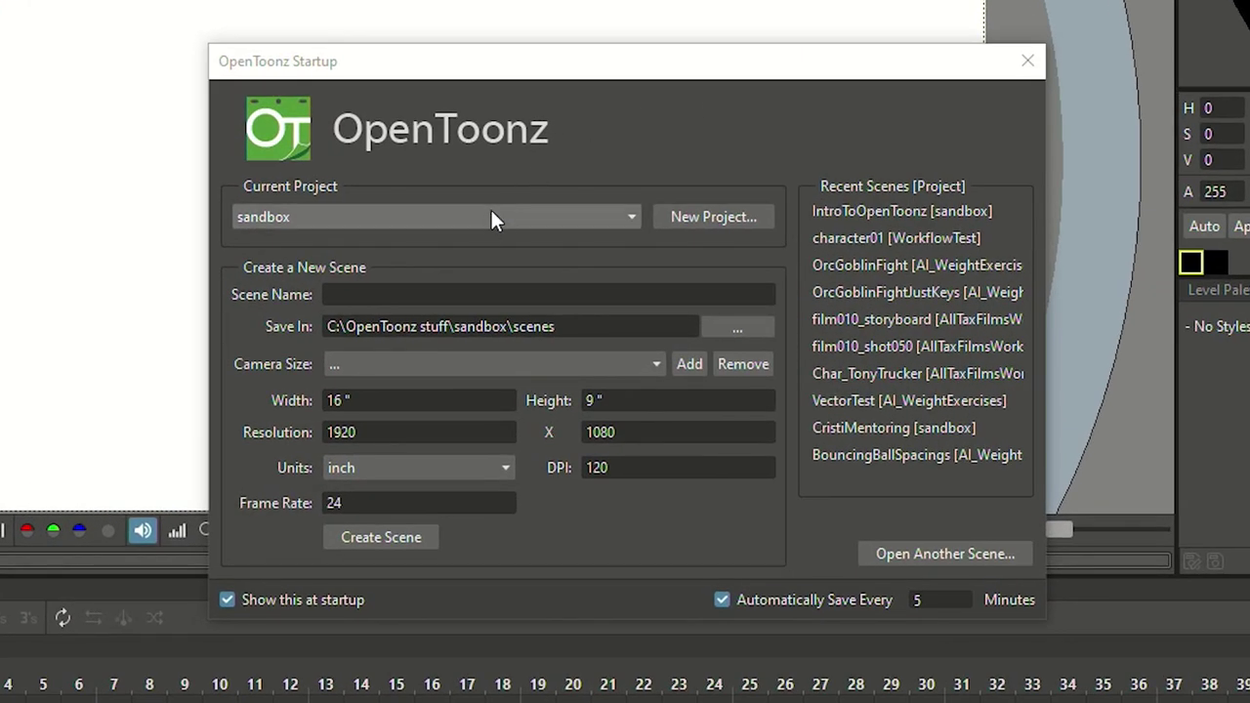
Choose sandbox as the current project in the OpenToonz startup window
left_click(487, 227)
left_click(488, 217)
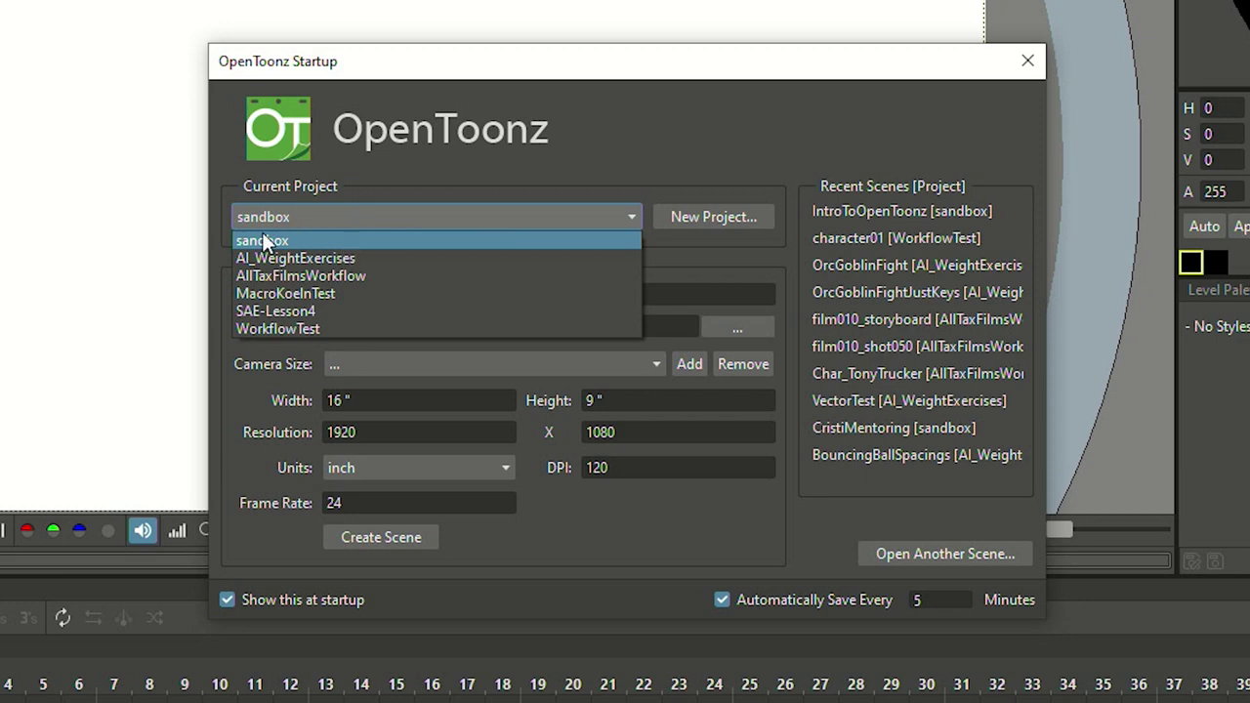
left_click(316, 234)
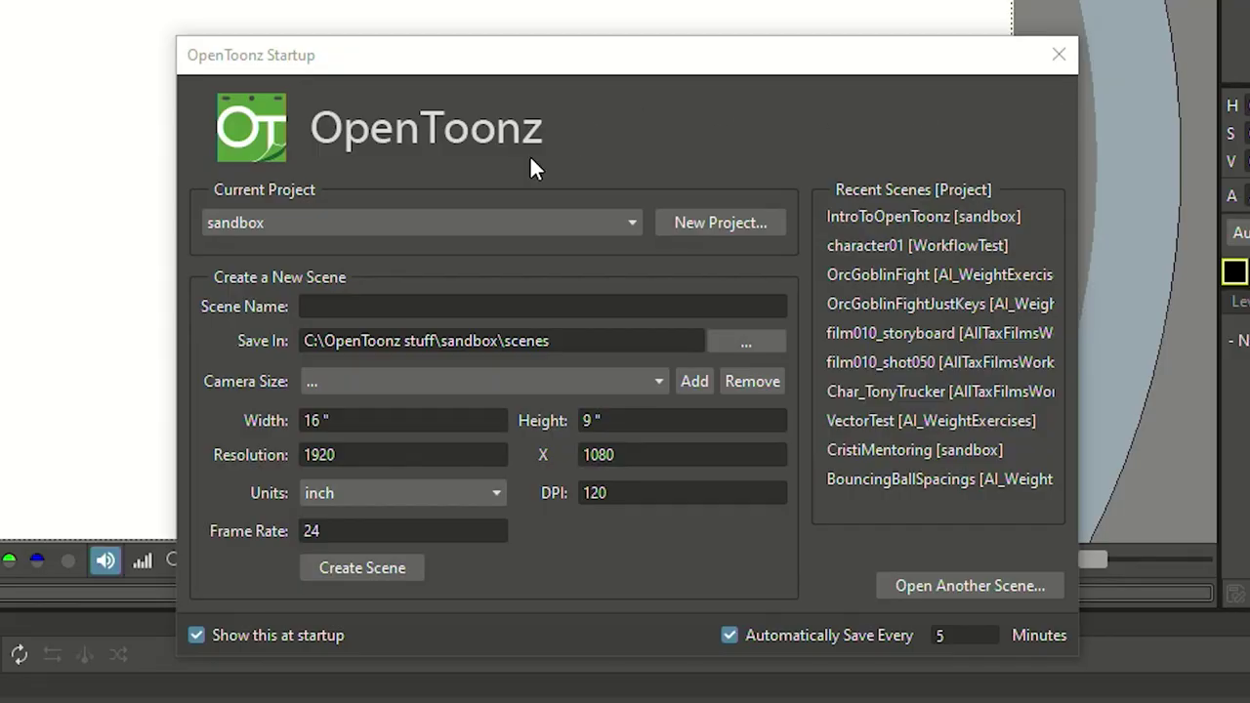
left_click(477, 221)
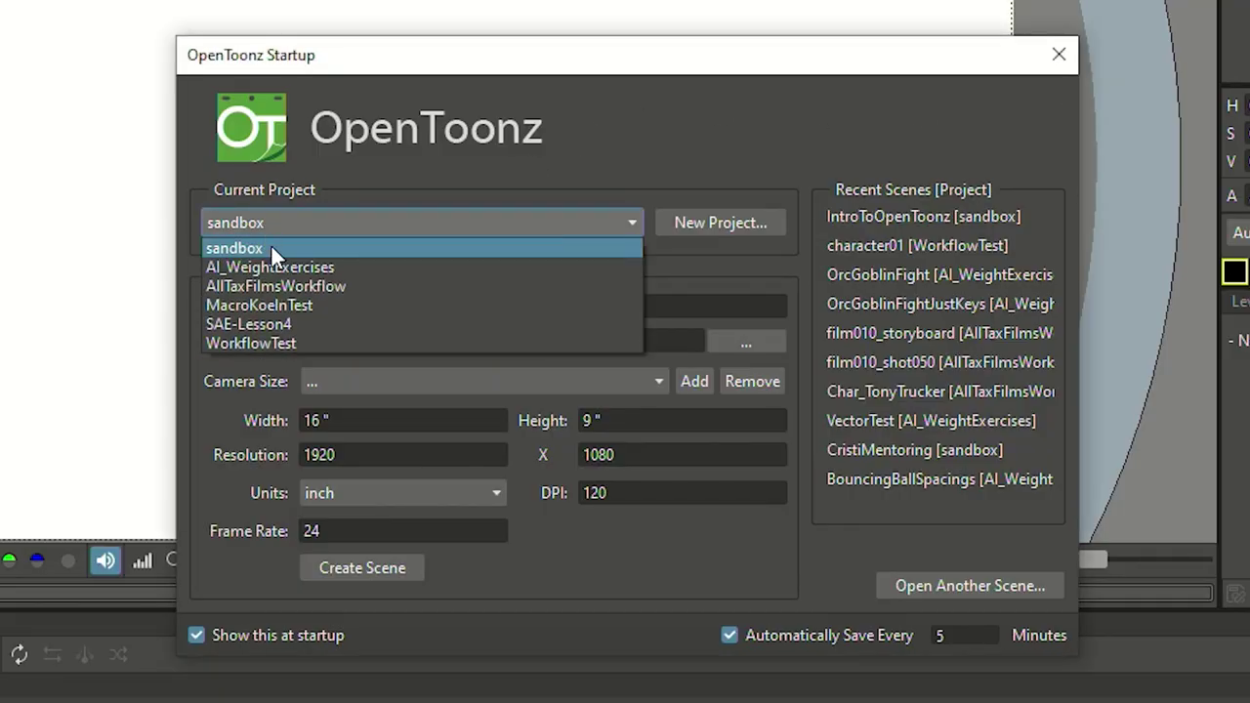
left_click(293, 244)
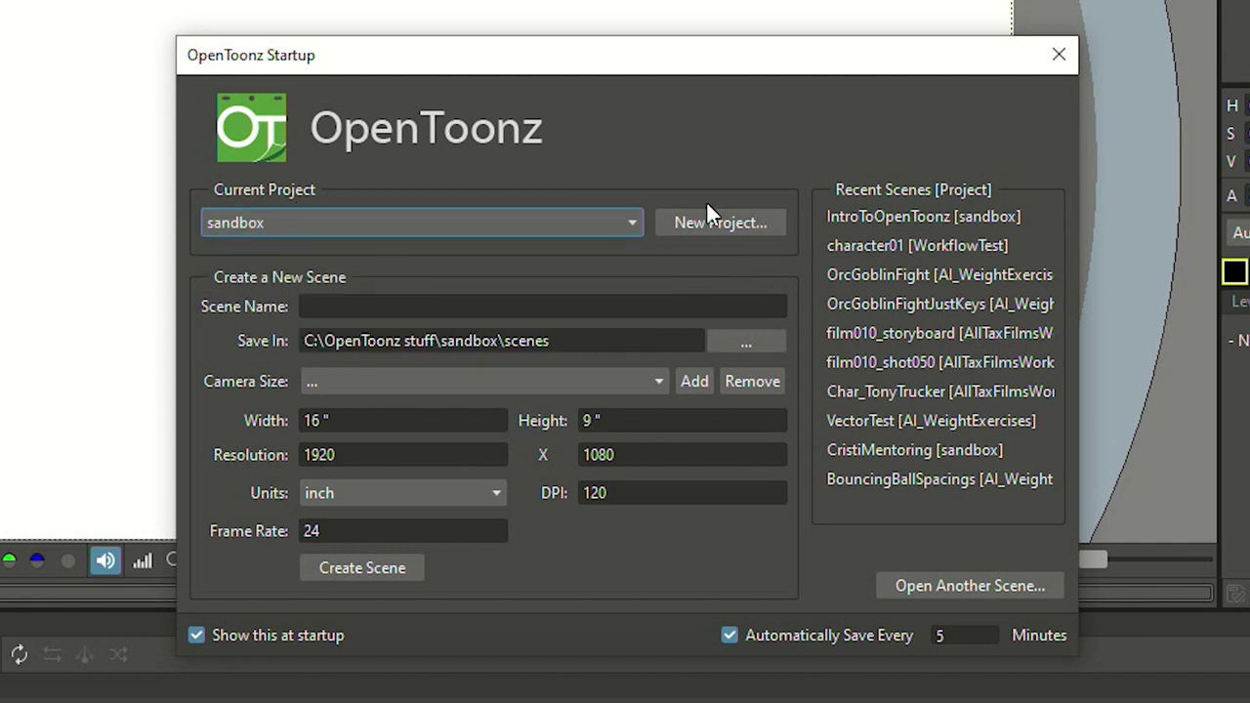
left_click(750, 222)
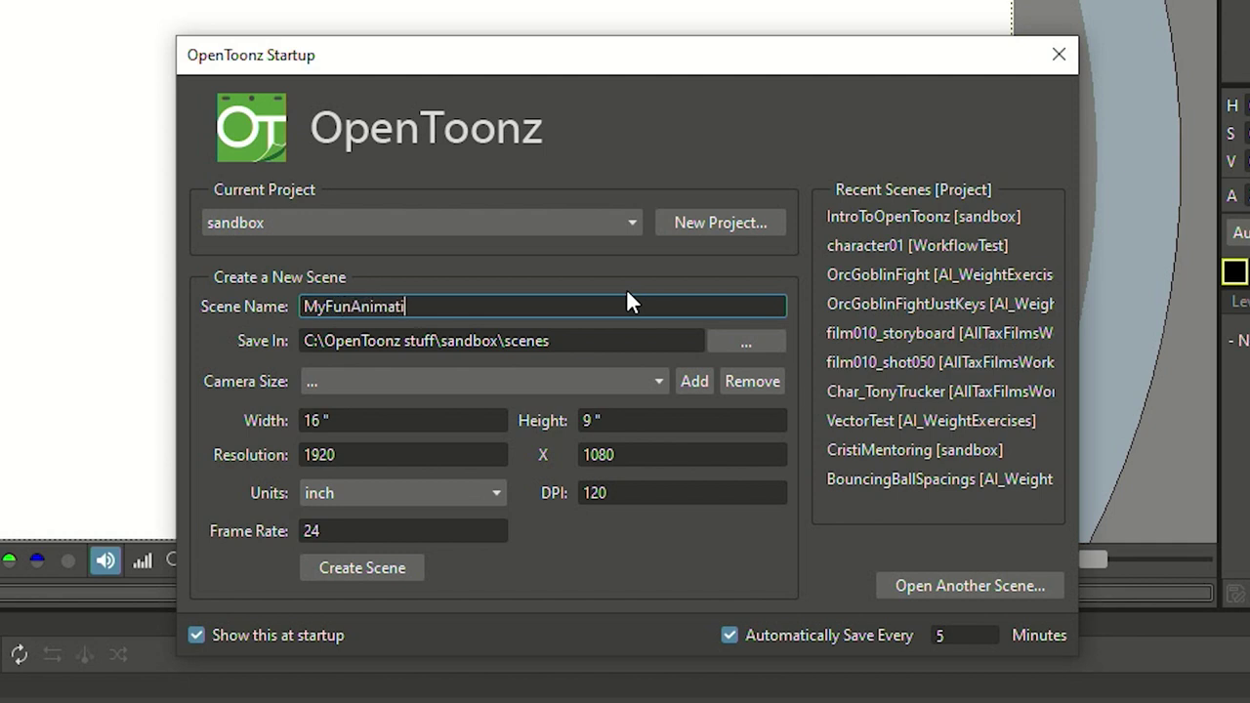
Name the new scene MyFunAnimation and create it with the existing camera and frame rate settings
type("n")
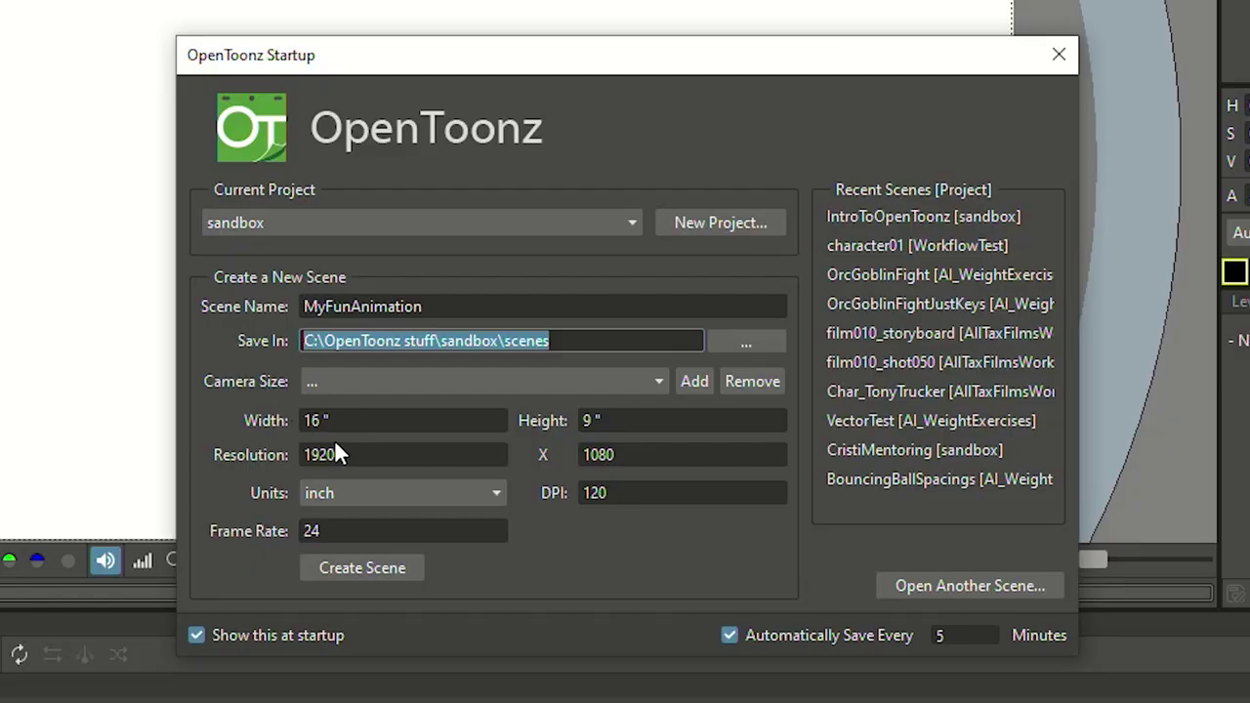
left_click(311, 454)
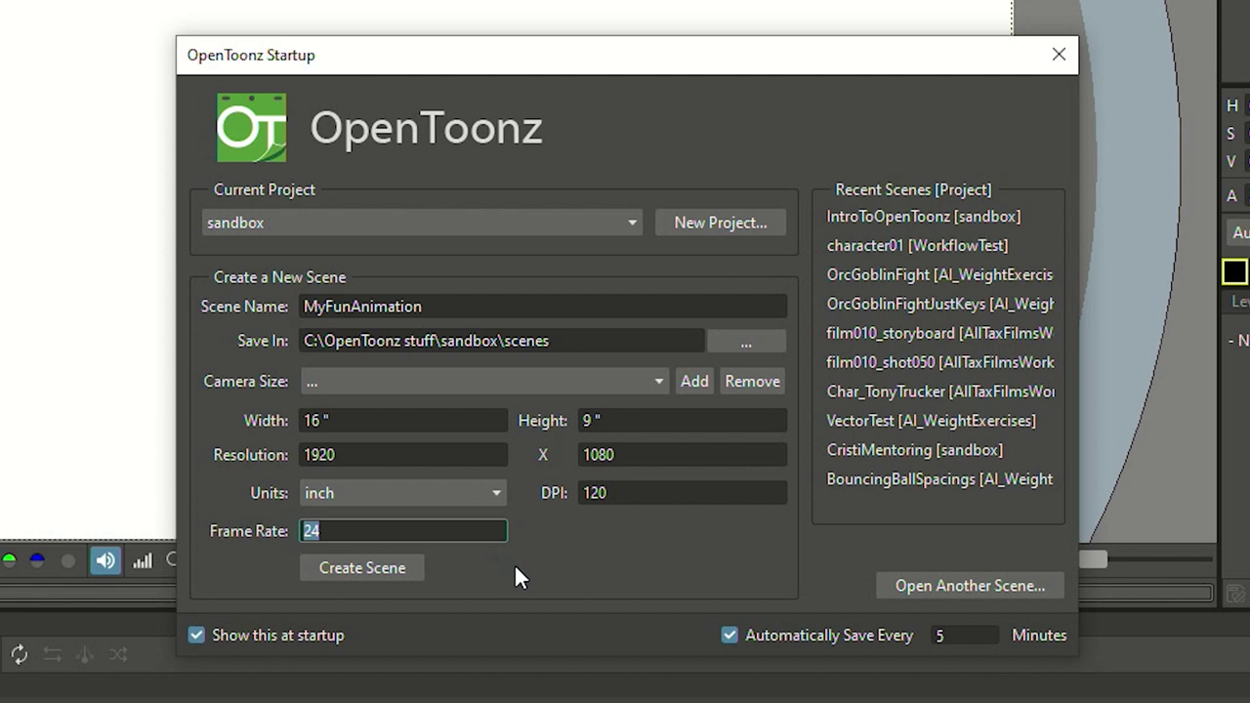
left_click(730, 635)
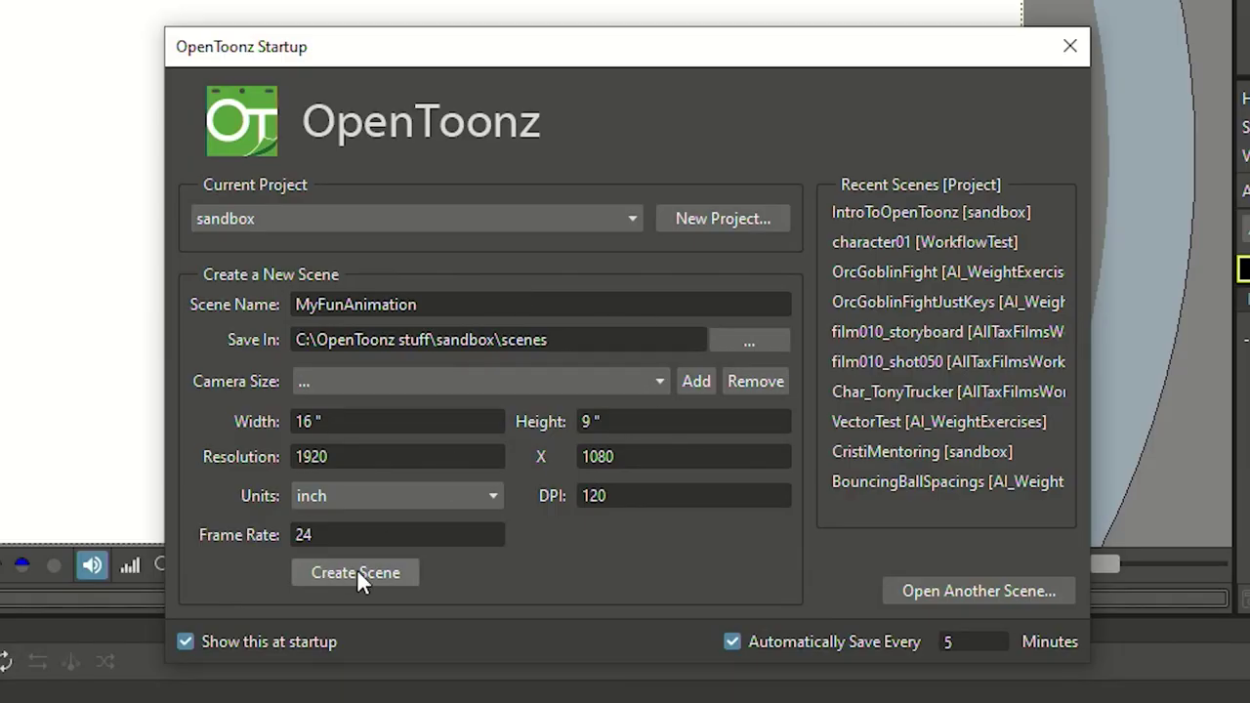
left_click(357, 574)
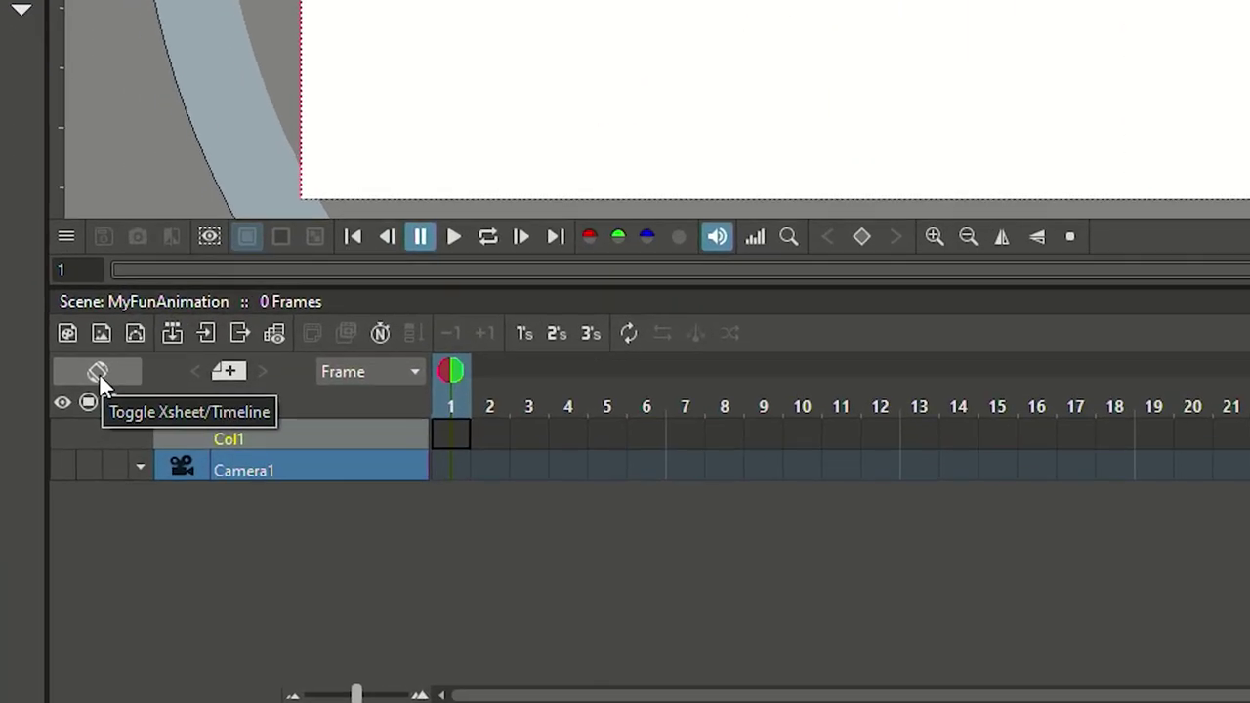
Preview the vertical Xsheet layout of the timeline, look through its frames, and view the Cleanup room
left_click(49, 537)
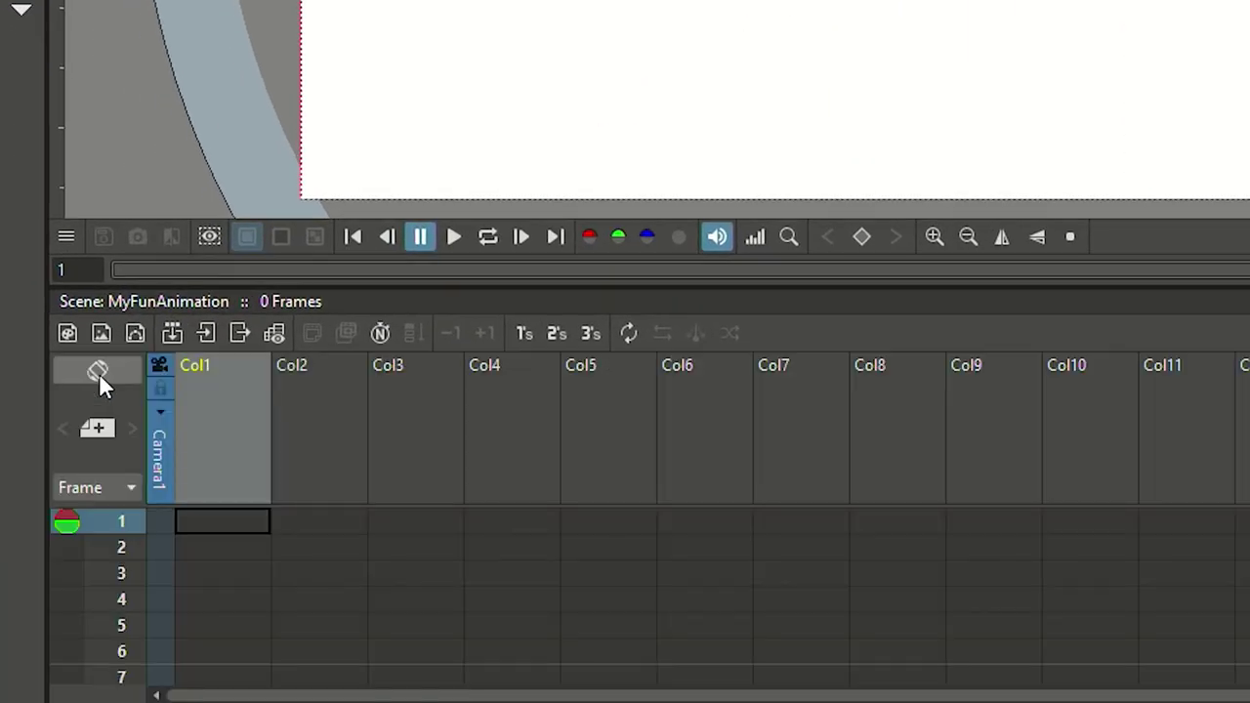
scroll(583, 488, "down", 8)
scroll(584, 547, "up", 6)
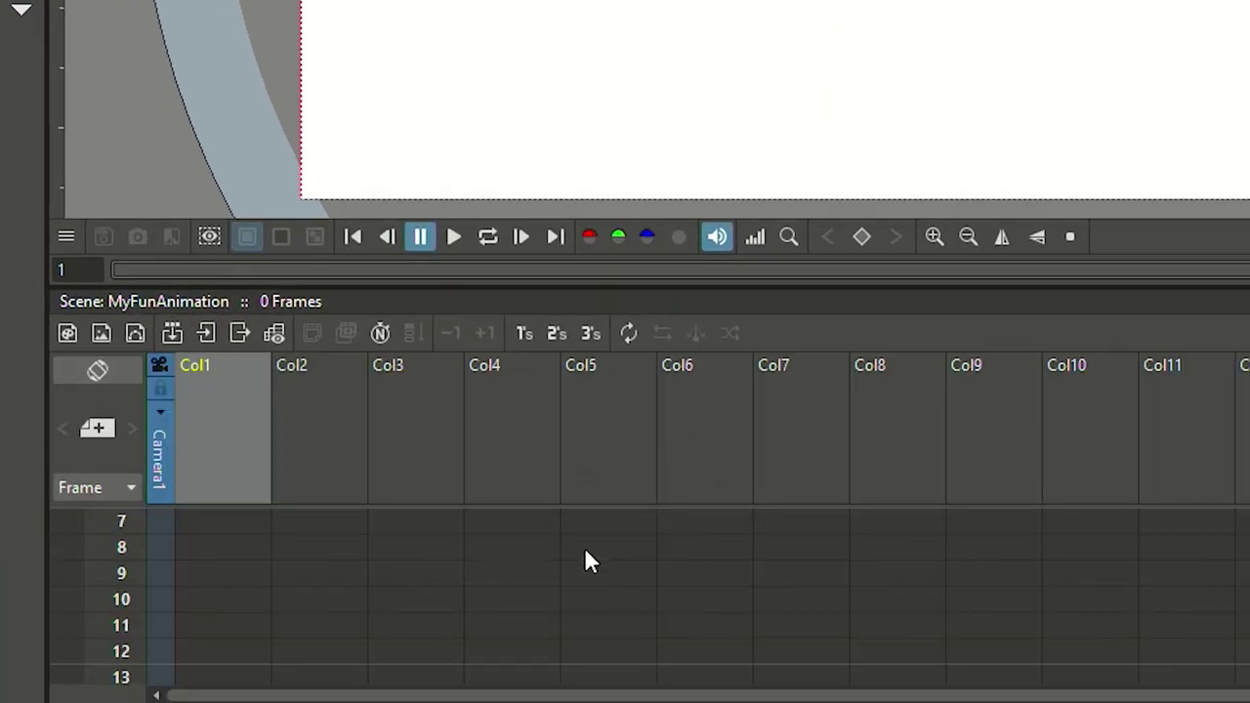
scroll(602, 570, "down", 4)
scroll(602, 569, "up", 2)
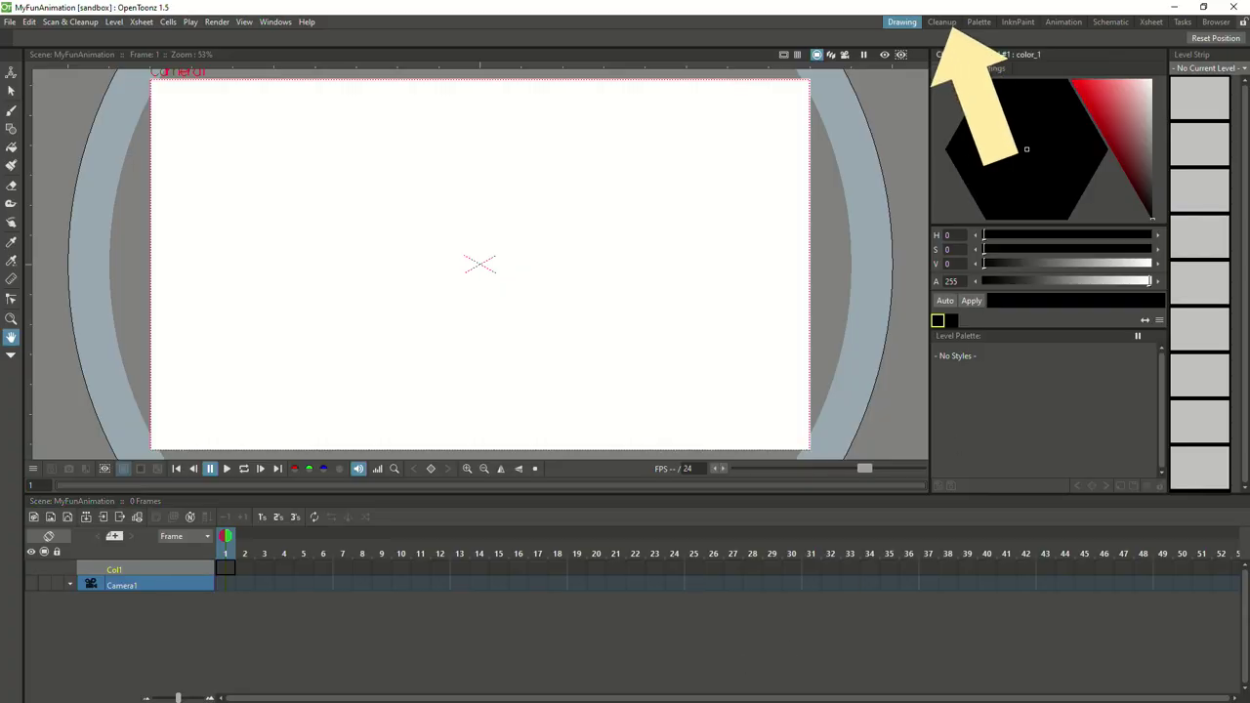
left_click(942, 22)
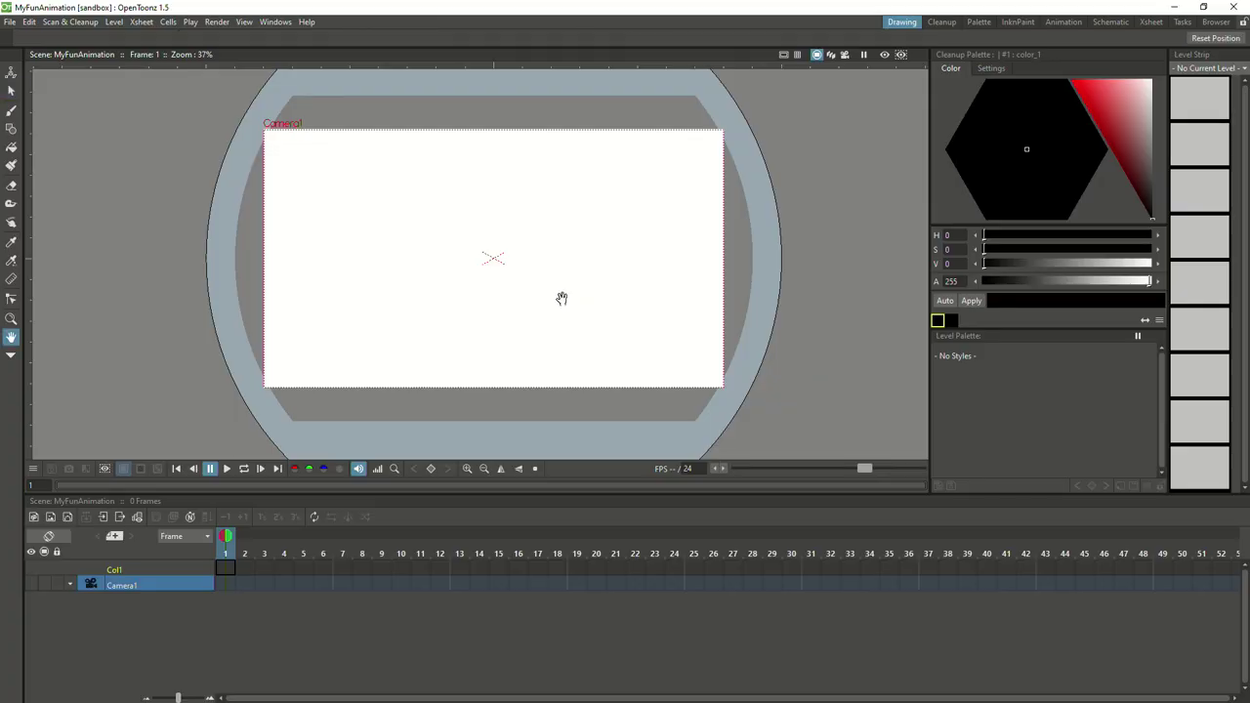
Zoom in and out on the camera frame and pan around the canvas to examine the drawing area
key("s")
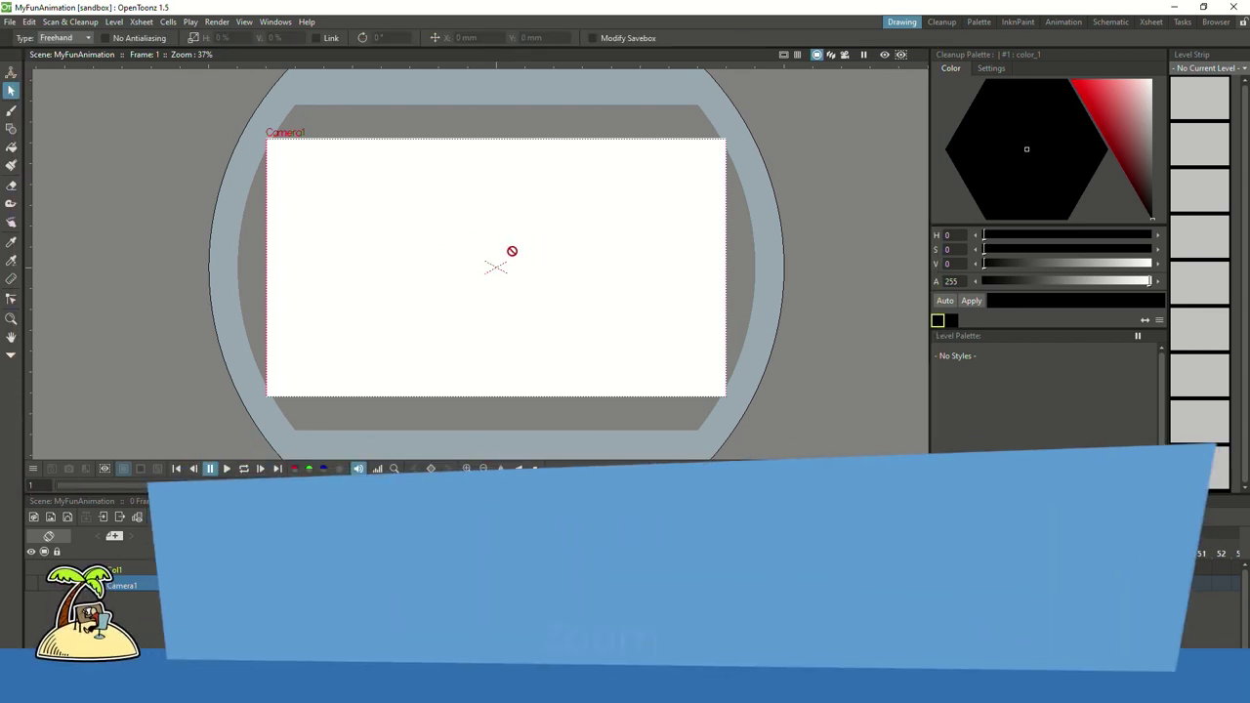
scroll(506, 259, "up", 2)
scroll(508, 264, "down", 2)
scroll(510, 266, "up", 2)
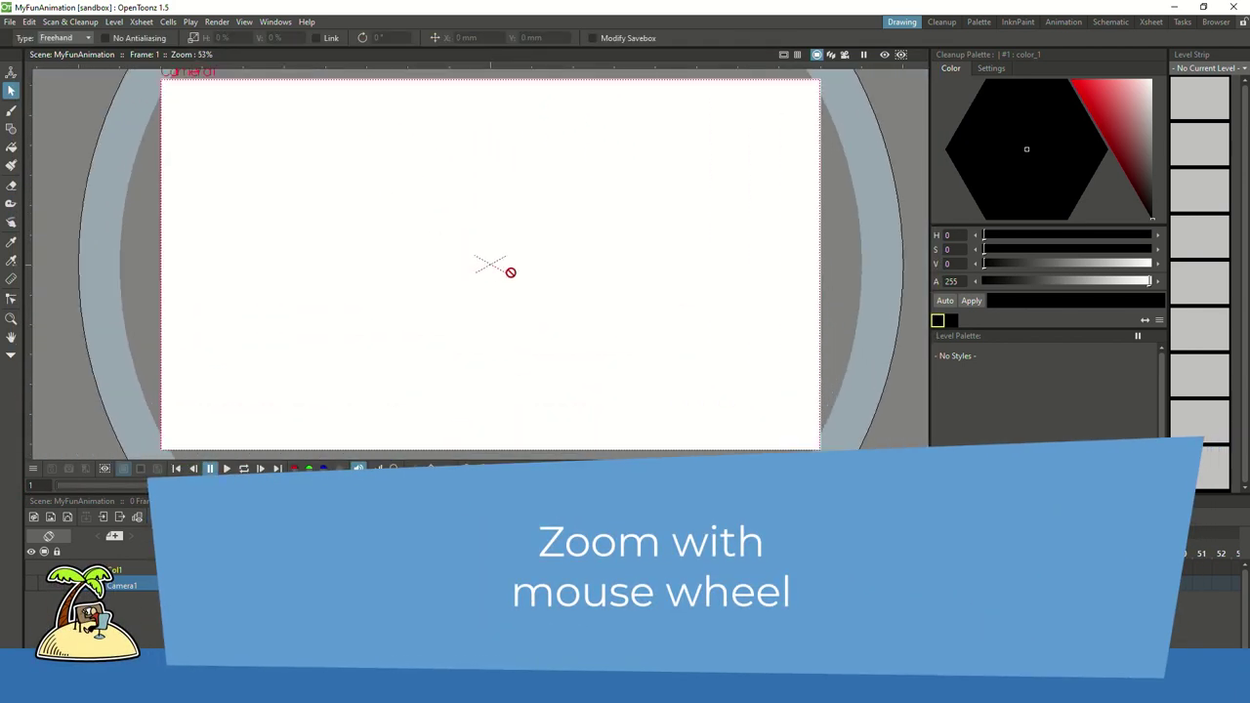
scroll(510, 269, "down", 2)
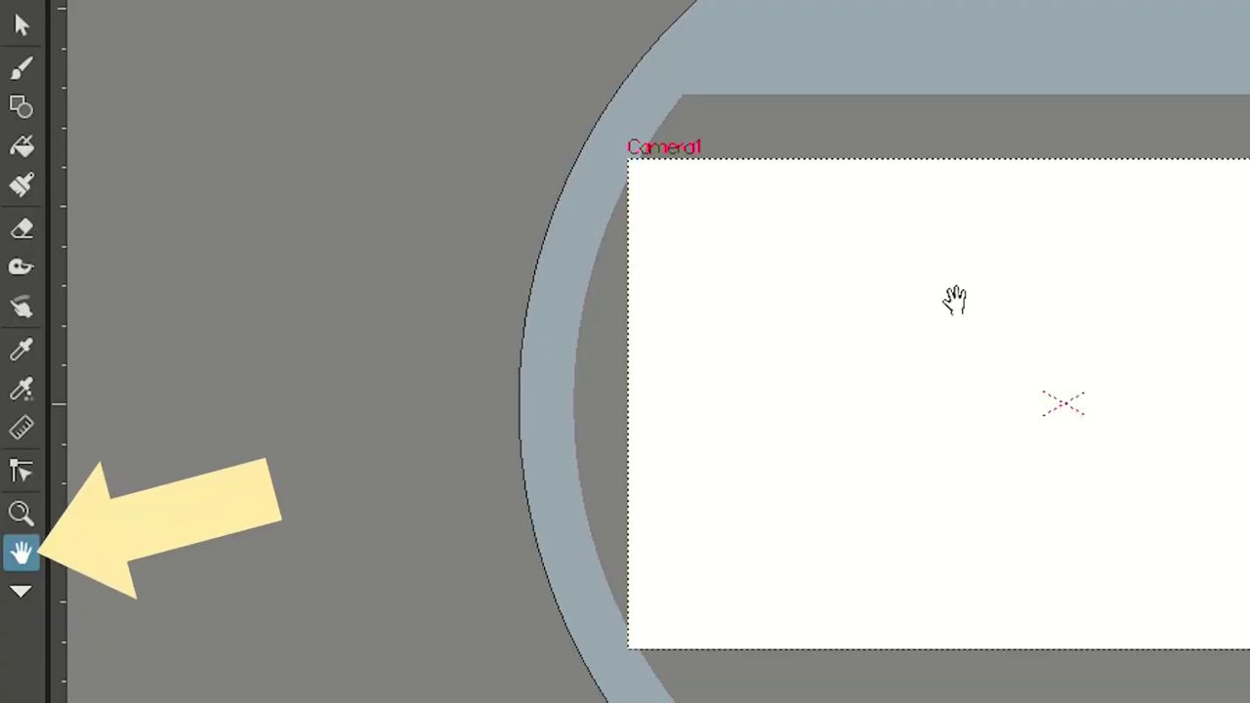
left_click_drag(954, 300, 1151, 331)
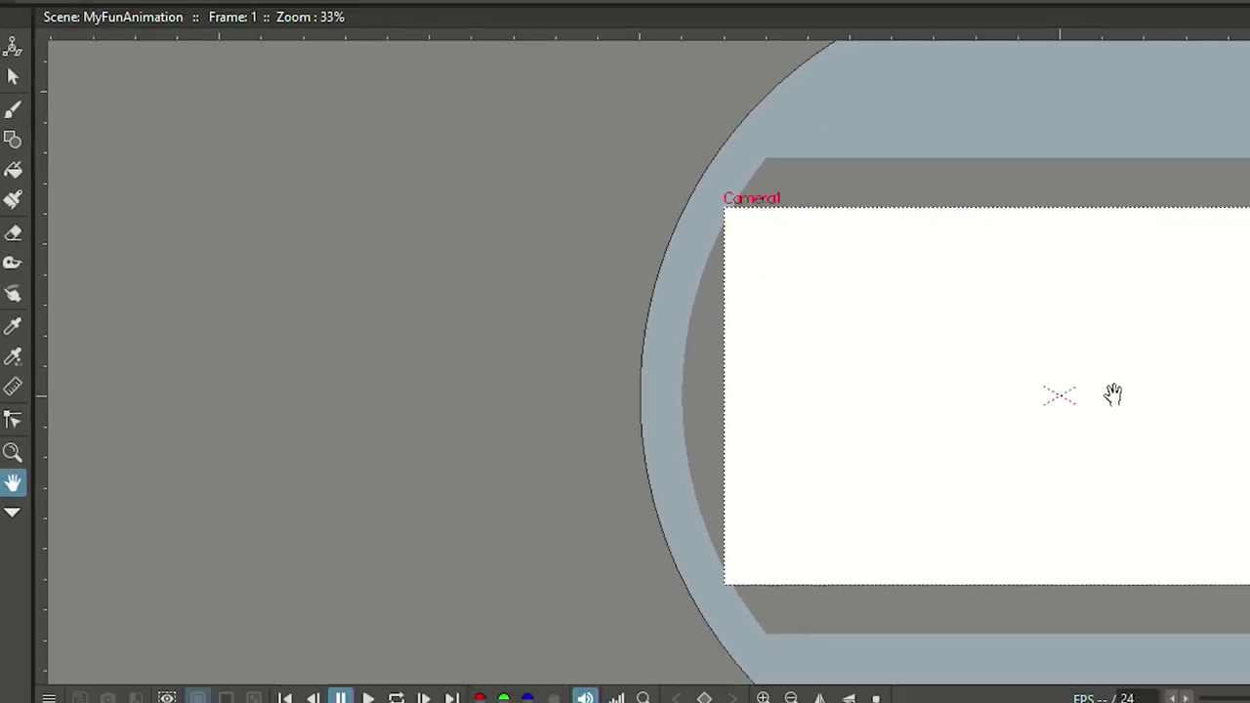
left_click_drag(1249, 381, 1208, 406)
scroll(1208, 405, "up", 3)
left_click_drag(540, 374, 826, 352)
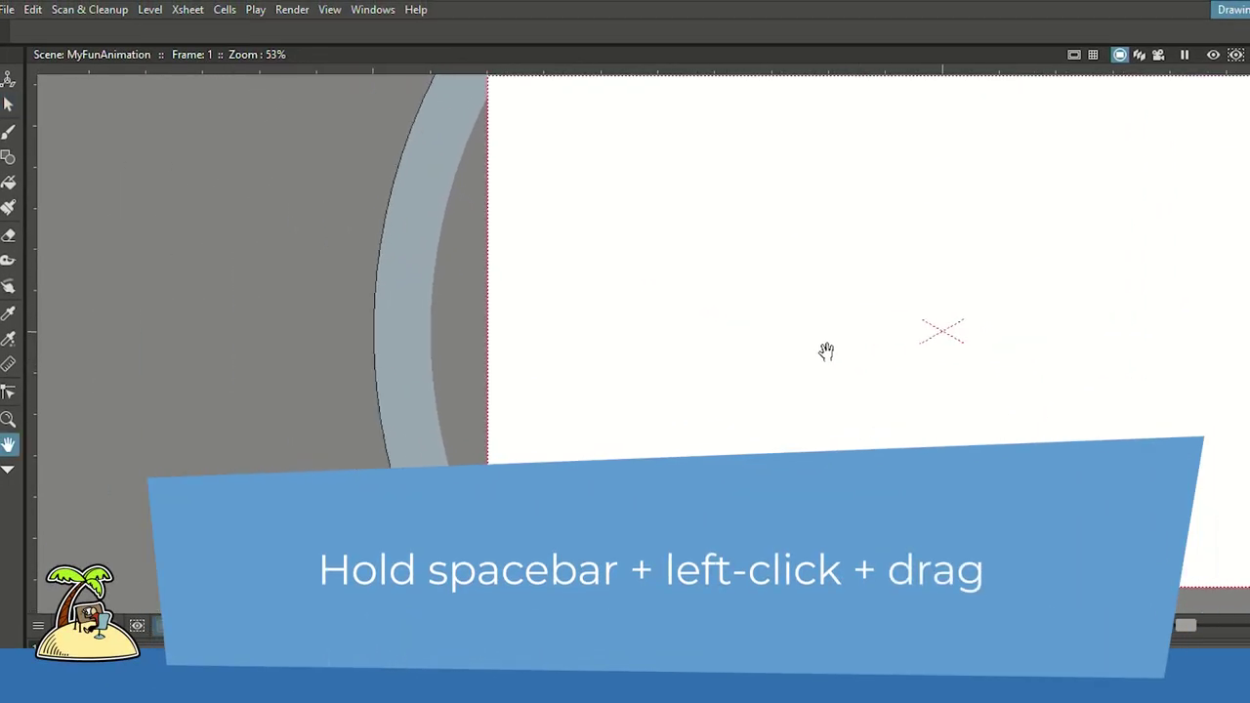
scroll(866, 341, "up", 1)
left_click_drag(1027, 245, 810, 299)
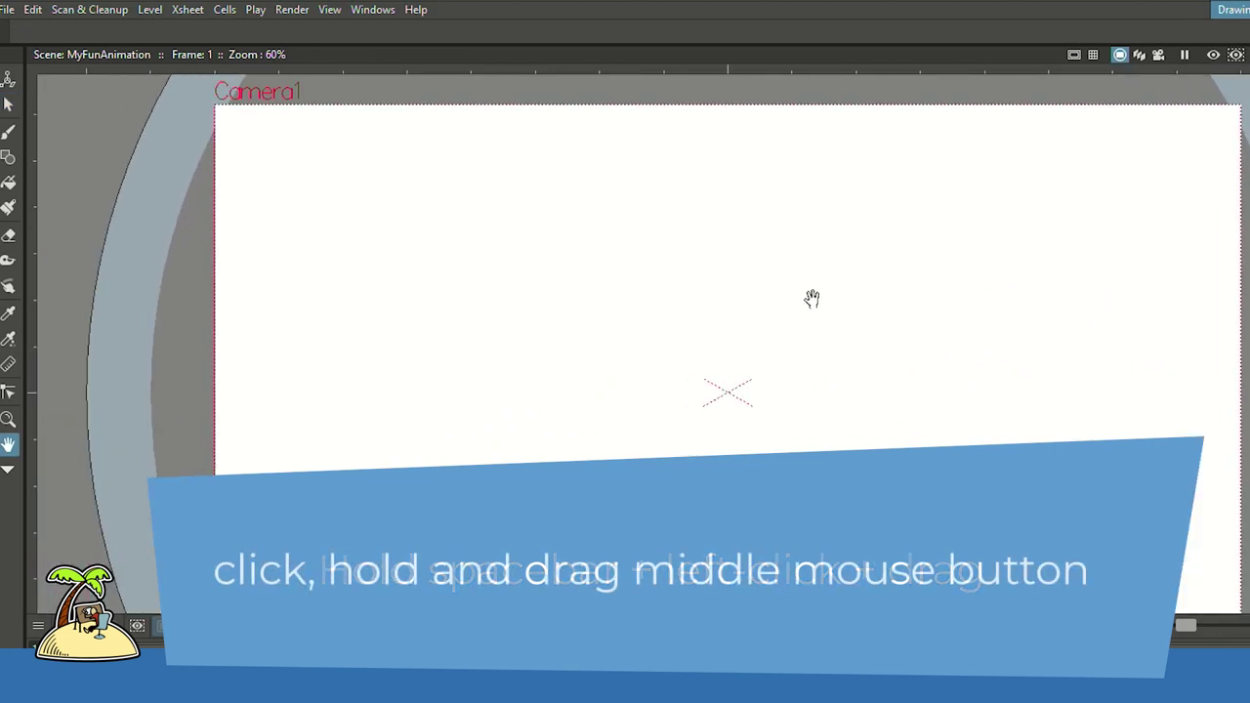
Fit the canvas view to the window
key("s")
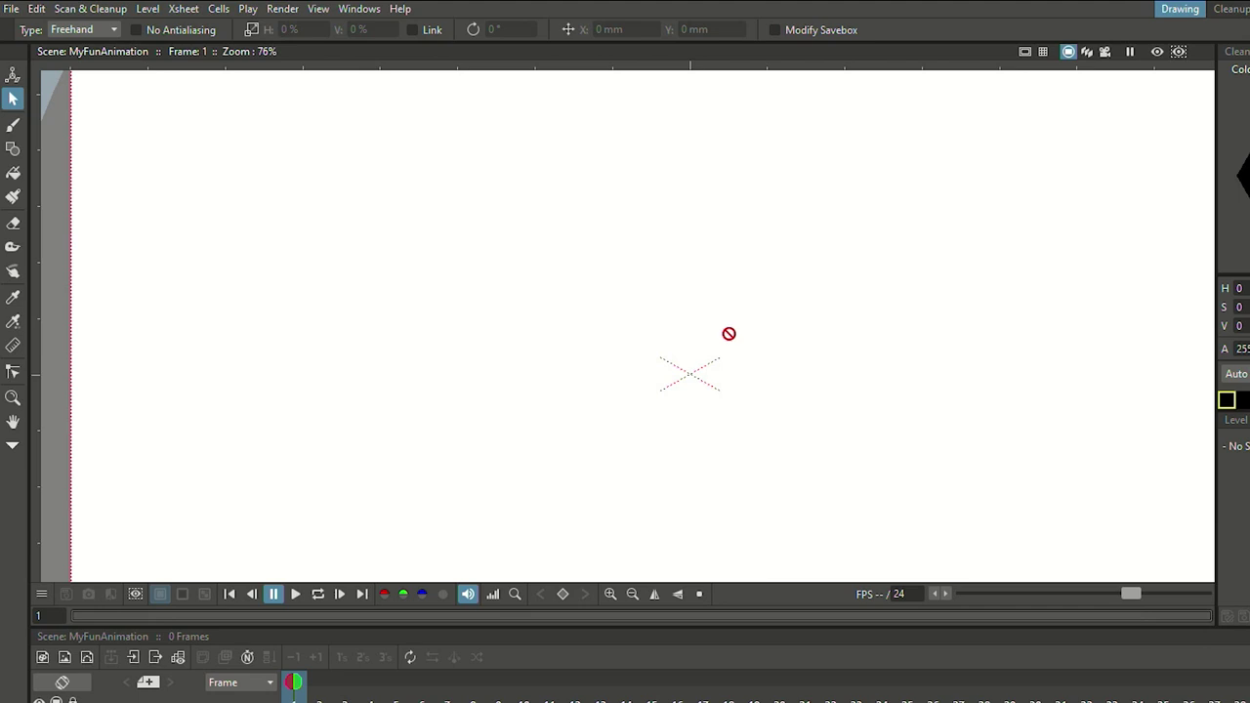
right_click(586, 244)
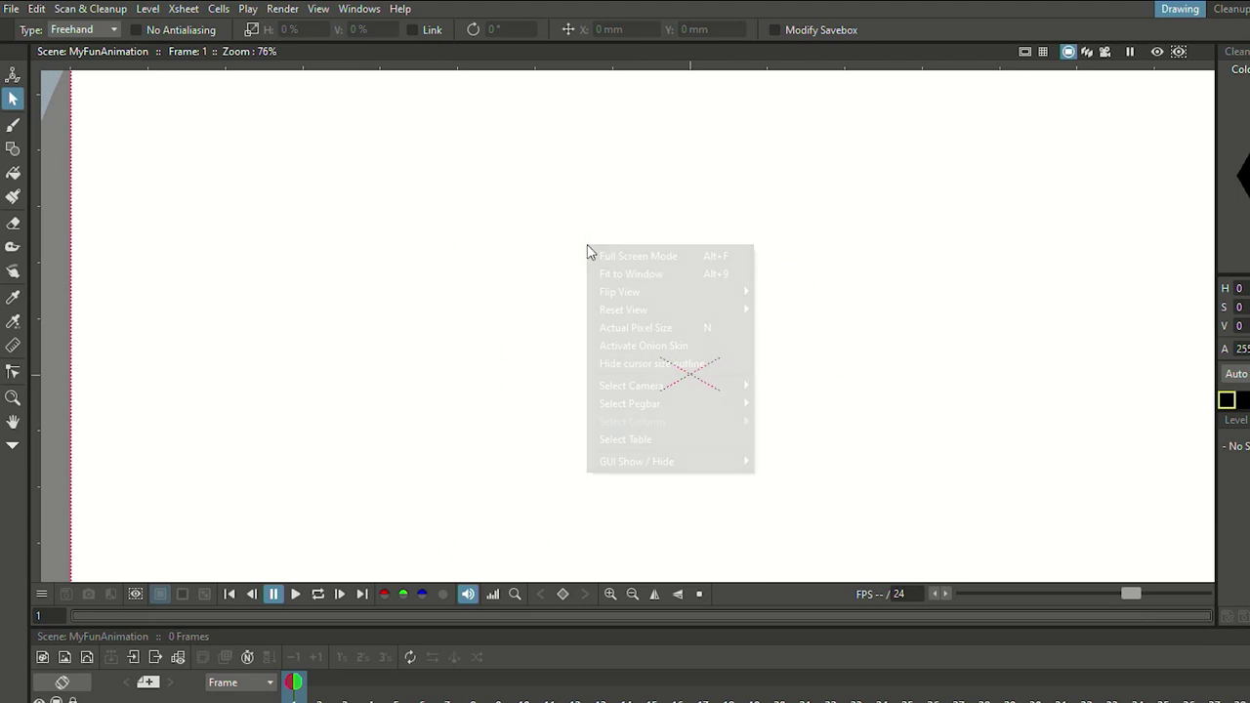
left_click(706, 273)
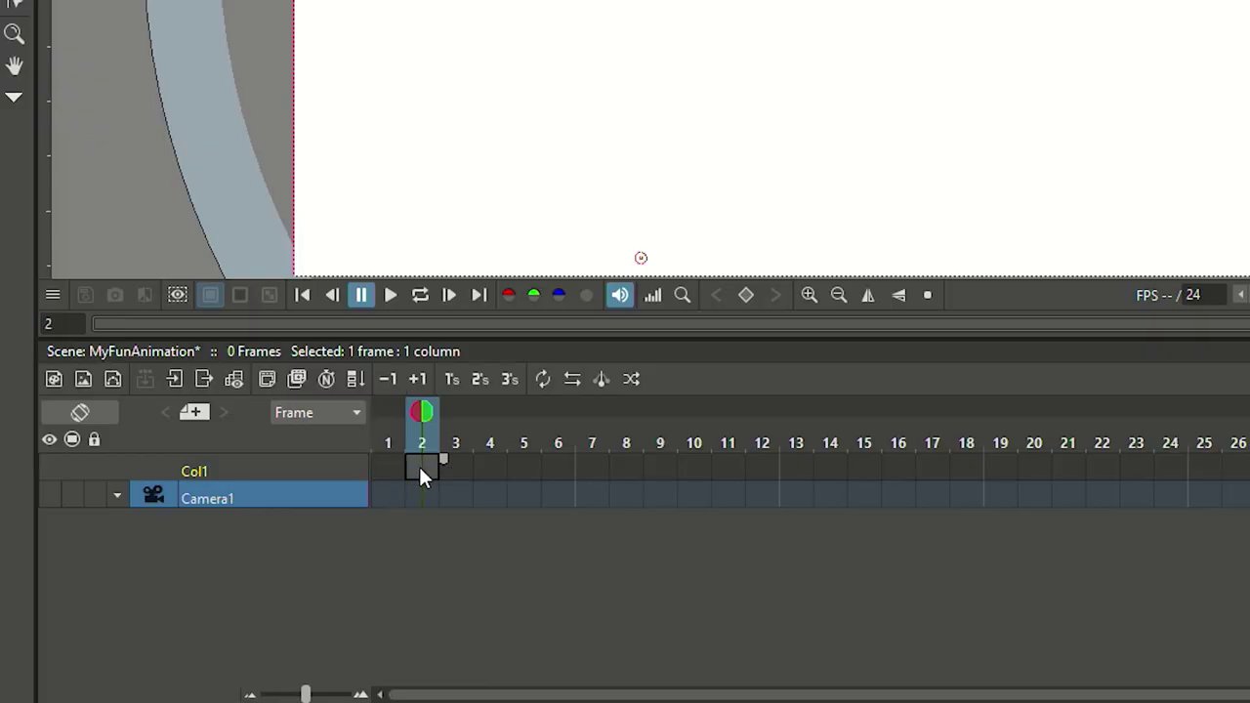
Draw a smiling ghost with the Brush tool in frame 1 of Col1
left_click(391, 473)
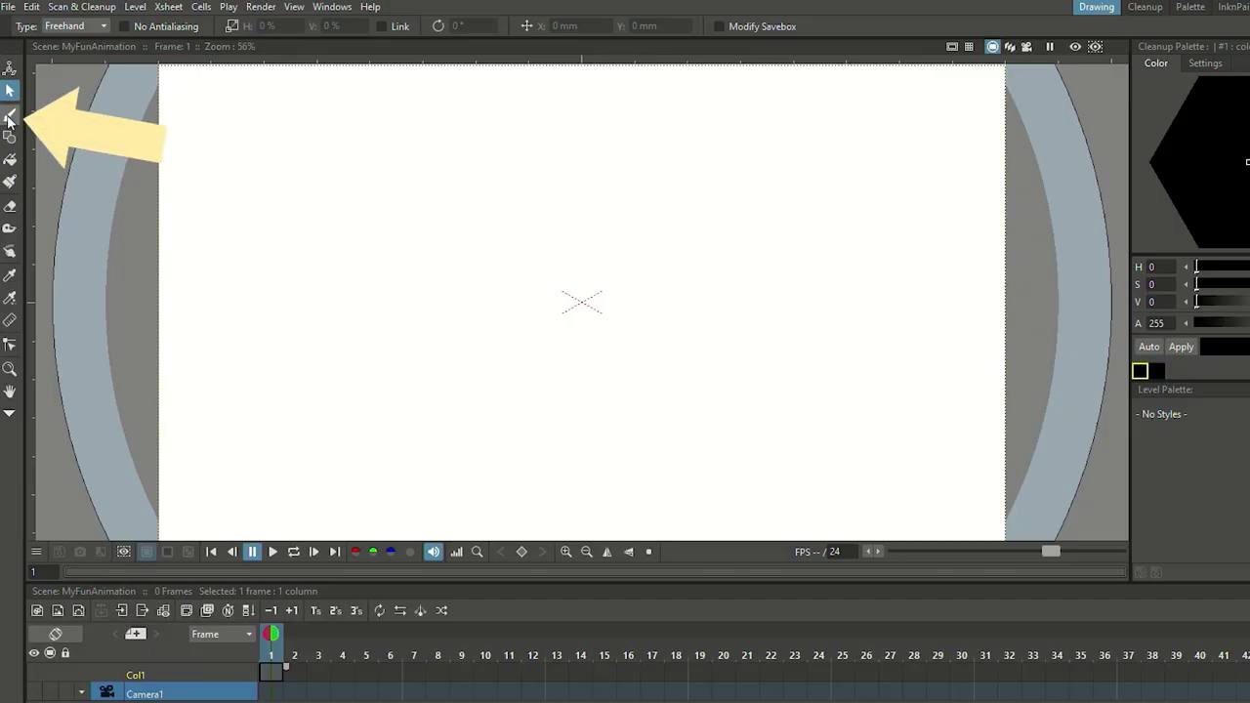
key("b")
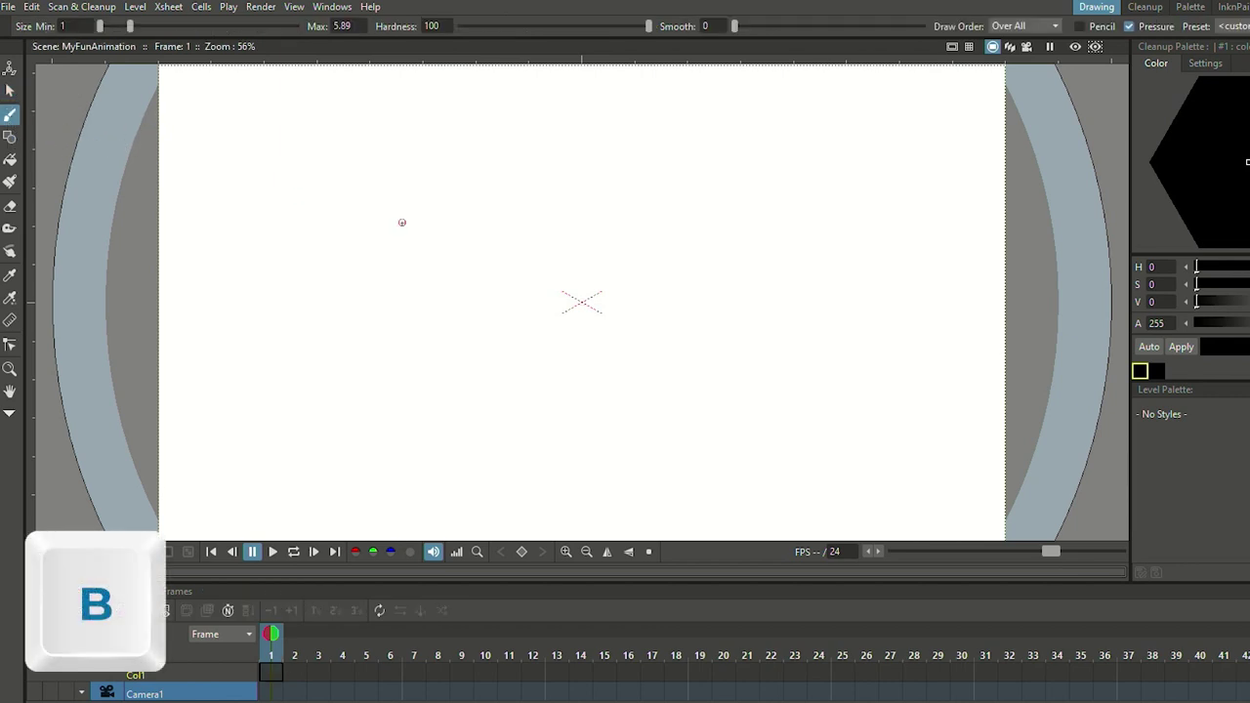
left_click_drag(700, 210, 608, 192)
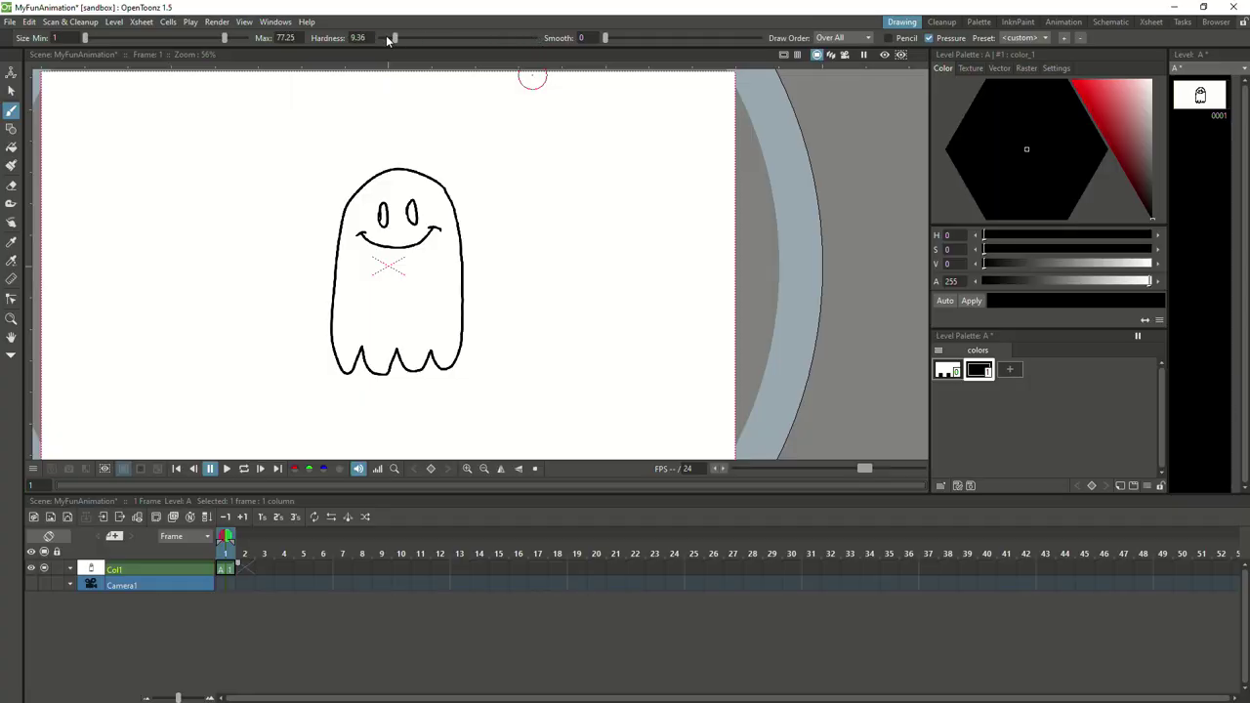
Set the brush hardness to 0 and paint a soft zigzag and a large soft spot, at maximum size 1000, beside the ghost
left_click_drag(388, 39, 377, 39)
left_click_drag(559, 130, 528, 181)
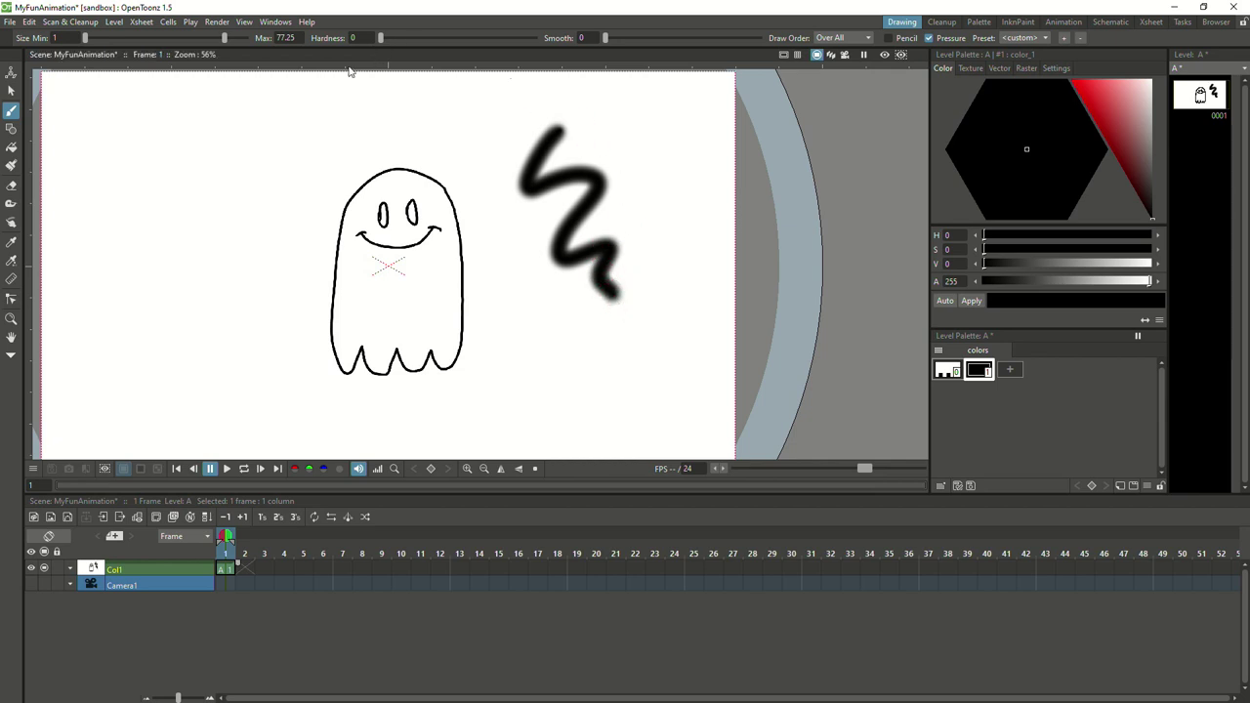
left_click(572, 281)
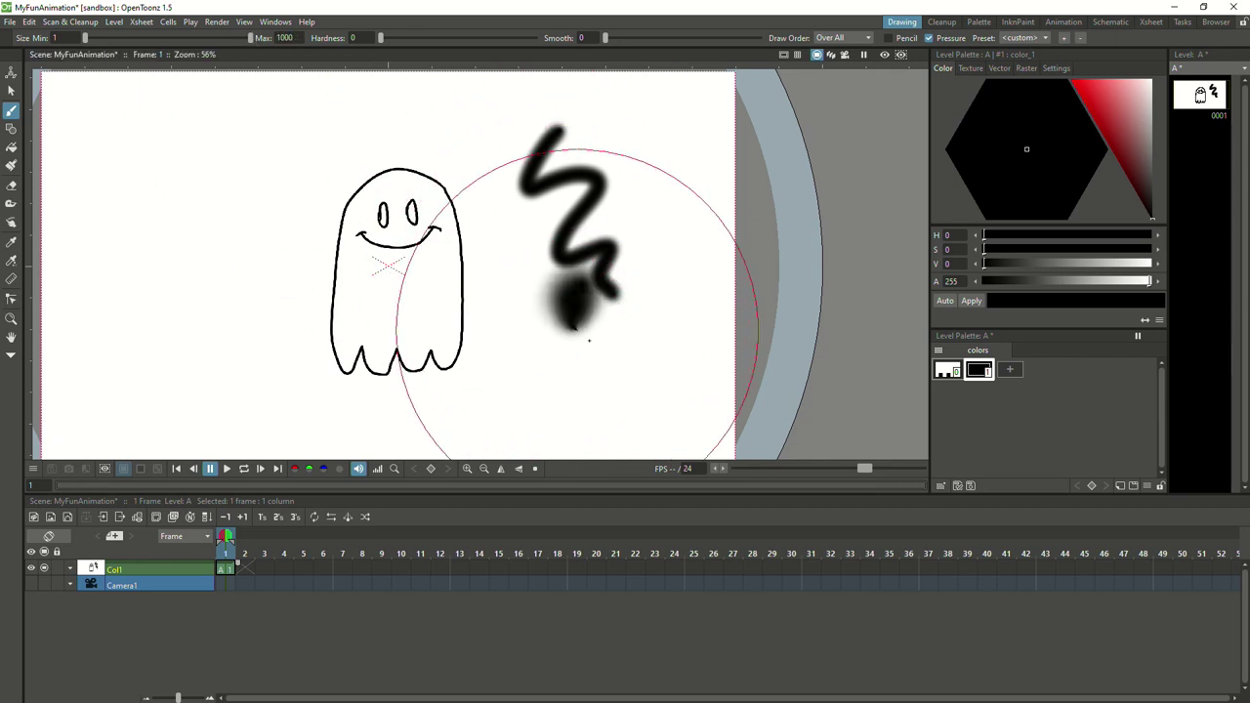
key("ctrl+z")
left_click(536, 288)
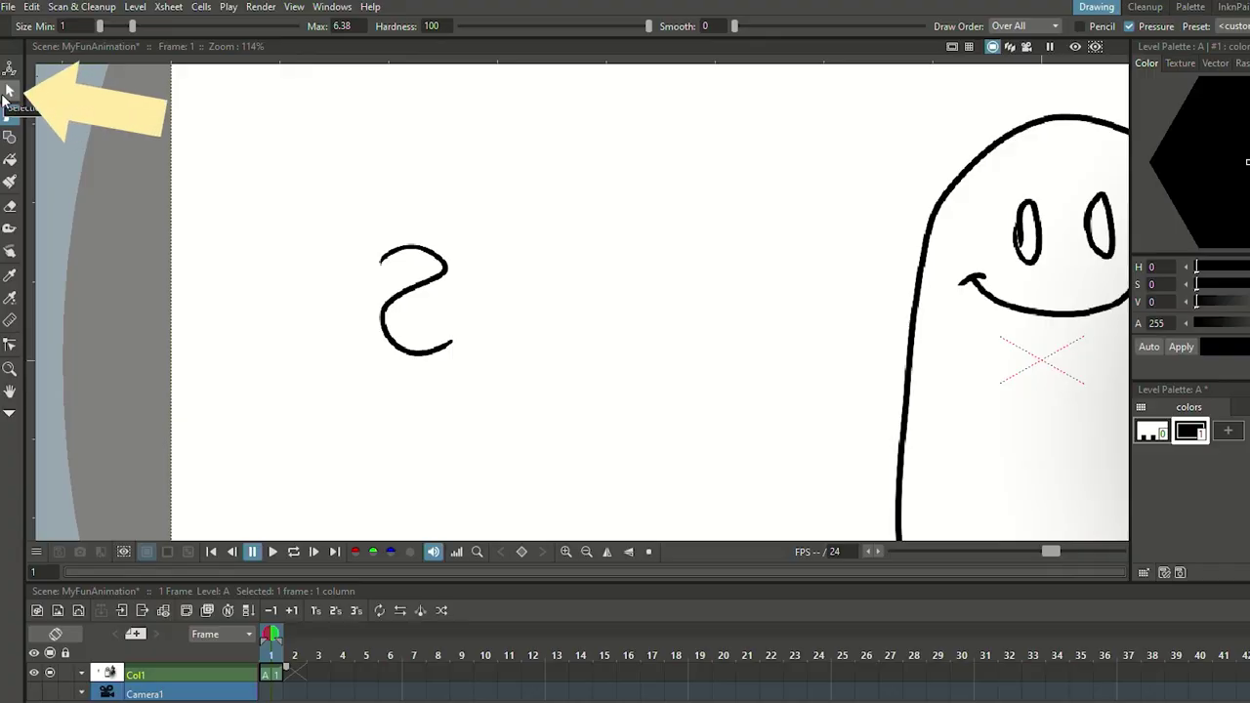
Make a Freehand selection around the left part of the ghost's face with the Selection tool
left_click(8, 92)
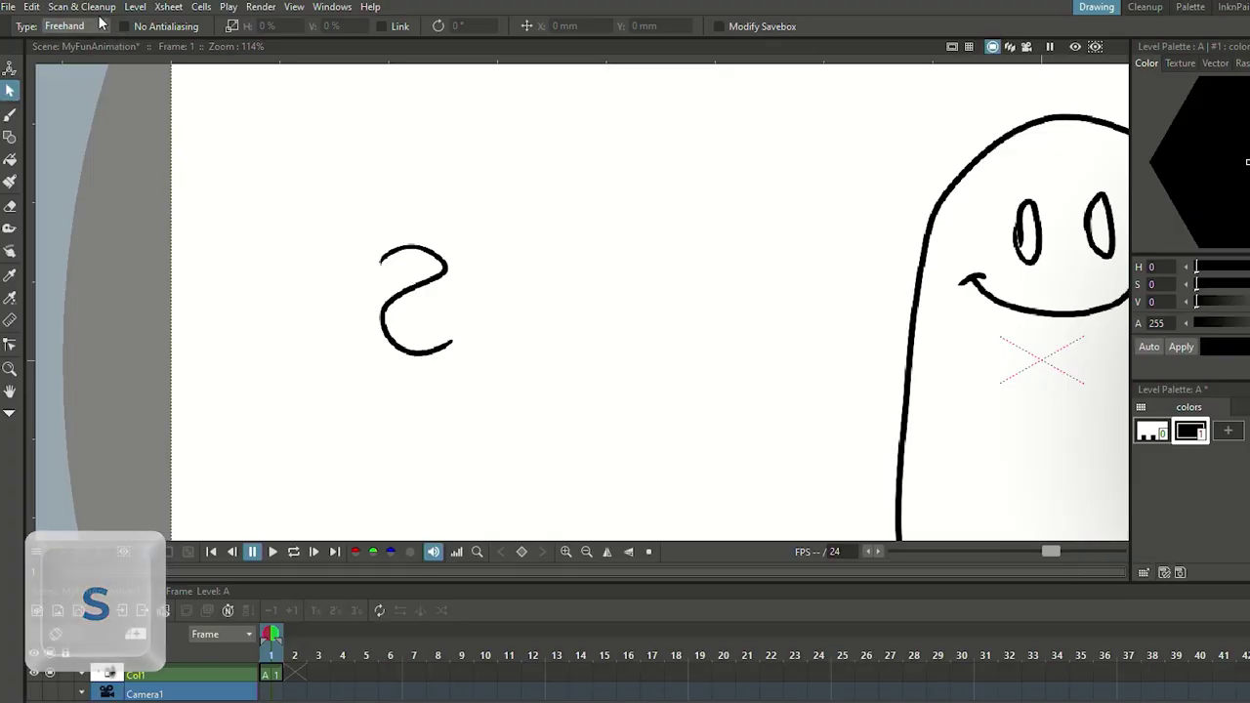
left_click(73, 25)
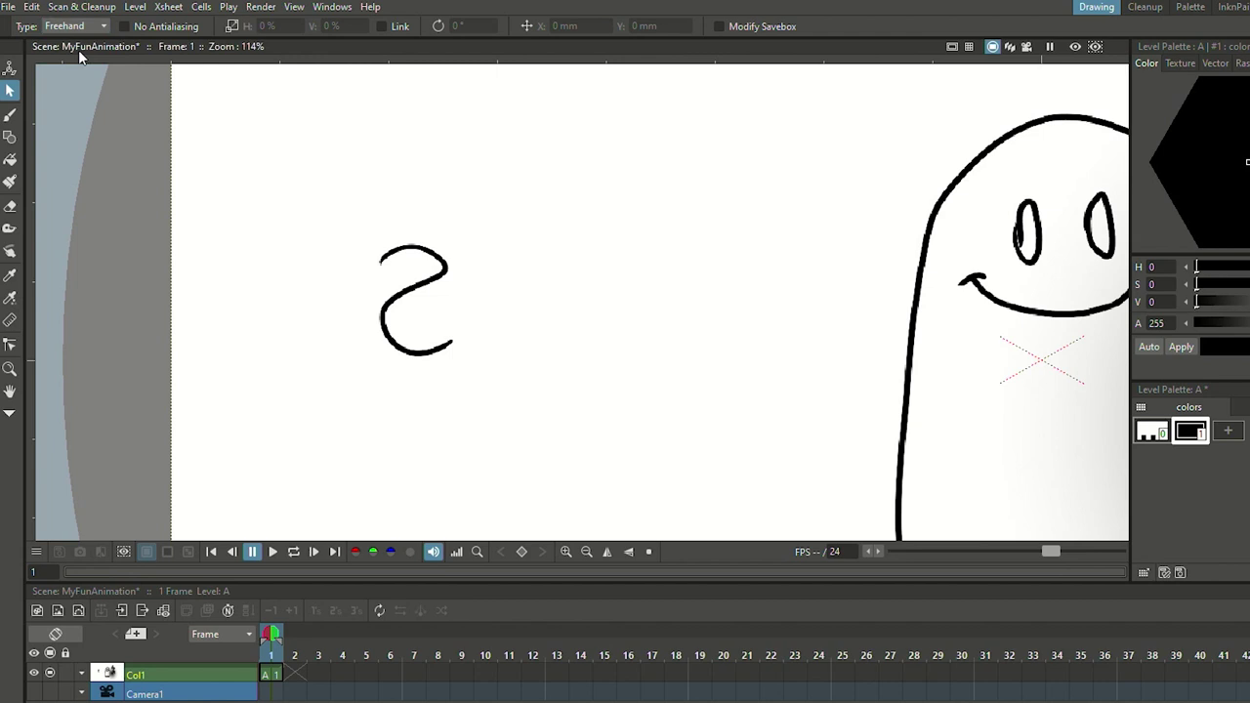
scroll(584, 296, "down", 2)
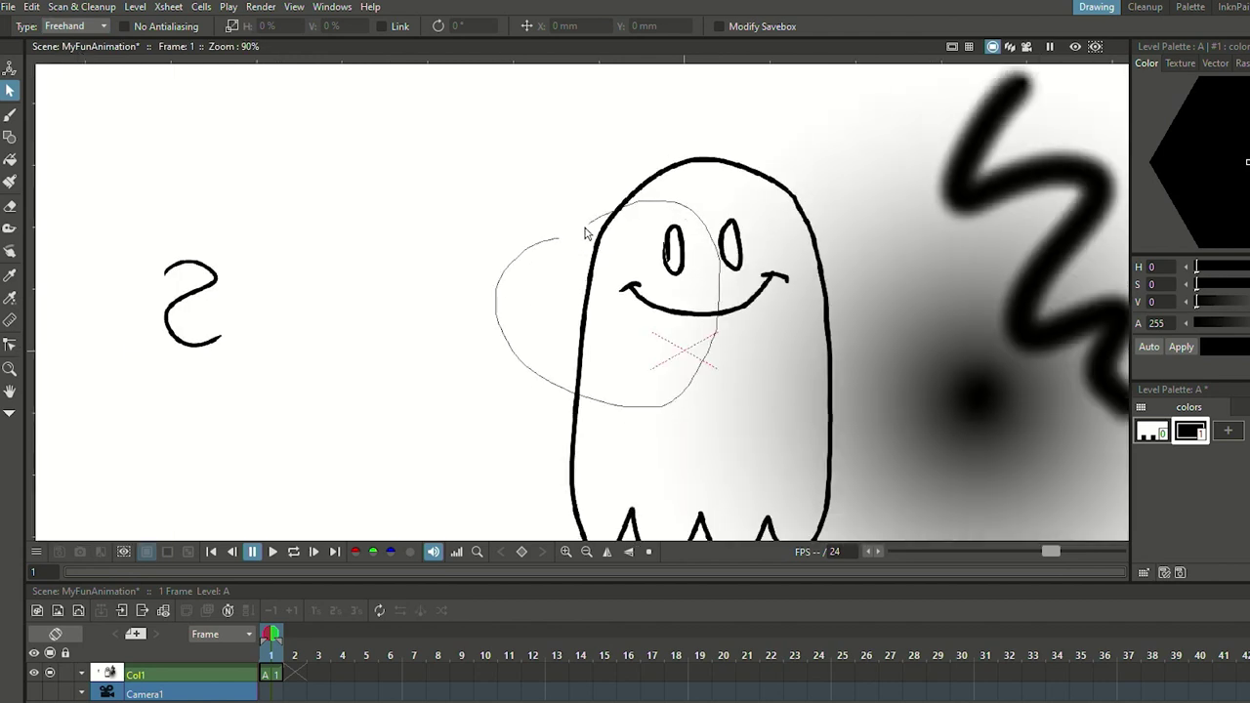
left_click_drag(584, 231, 572, 238)
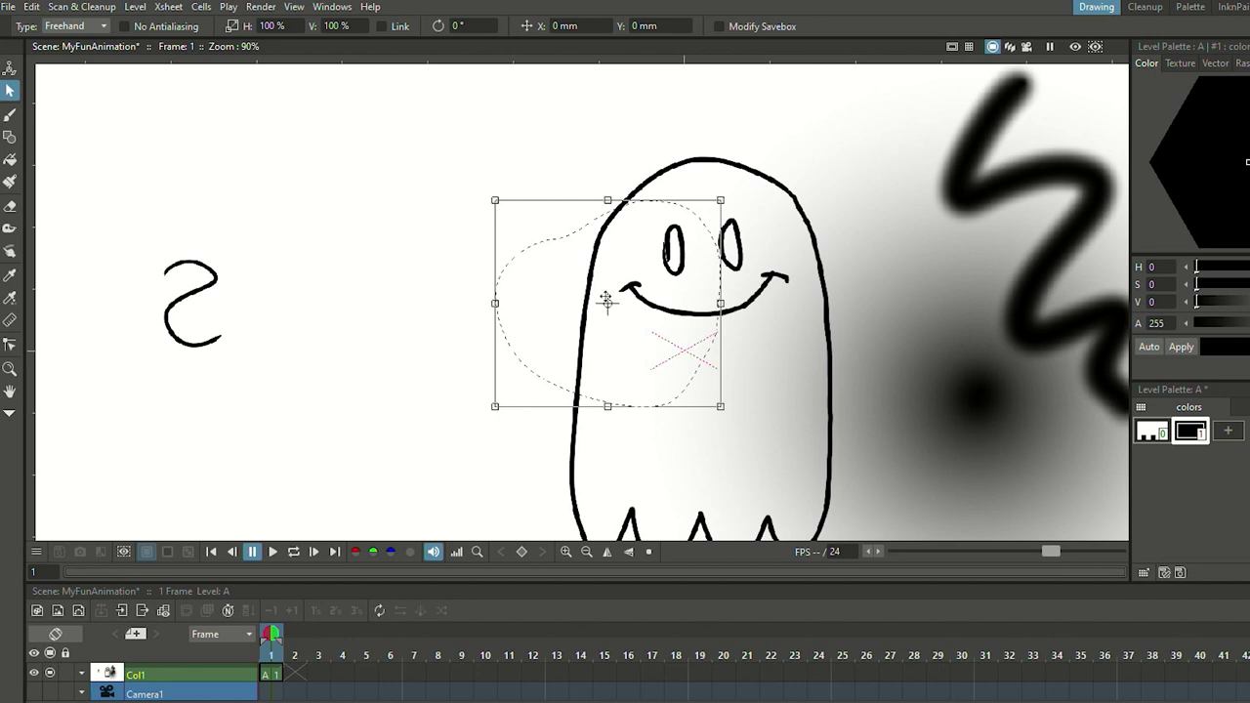
Move the freehand-selected left part of the ghost's face away to the left of the body and clear the selection
left_click_drag(607, 301, 427, 272)
left_click(475, 442)
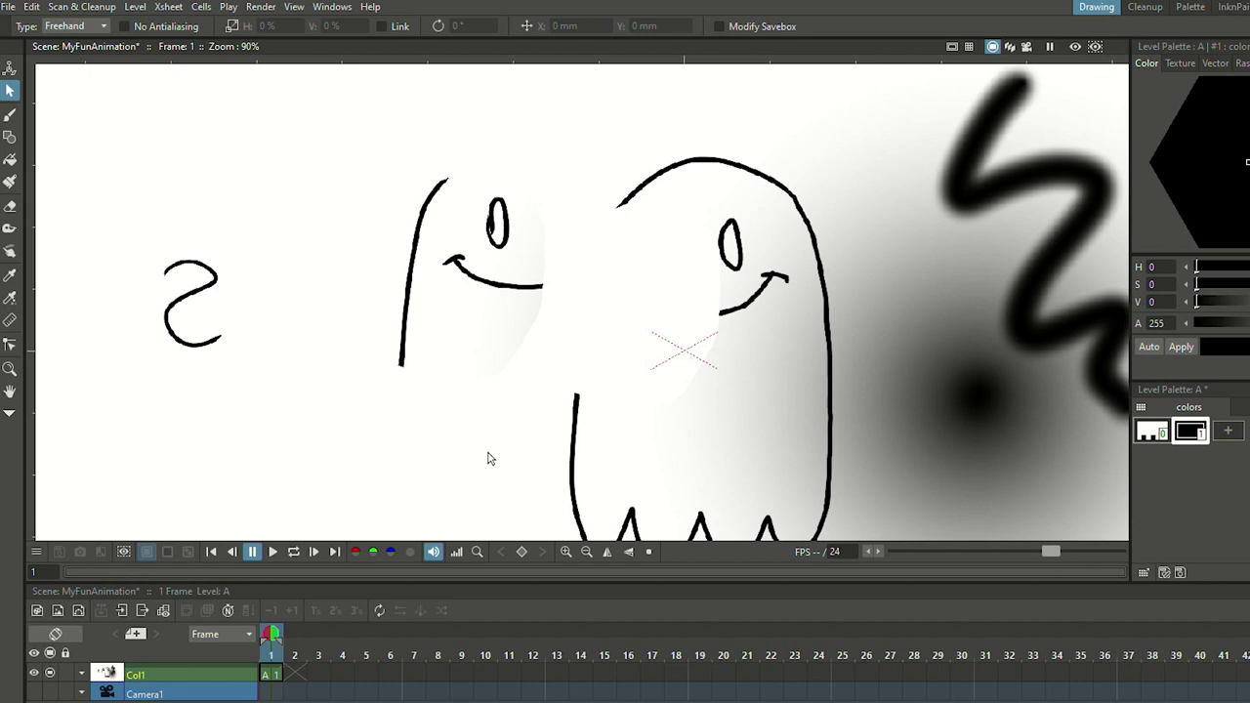
scroll(488, 457, "down", 1)
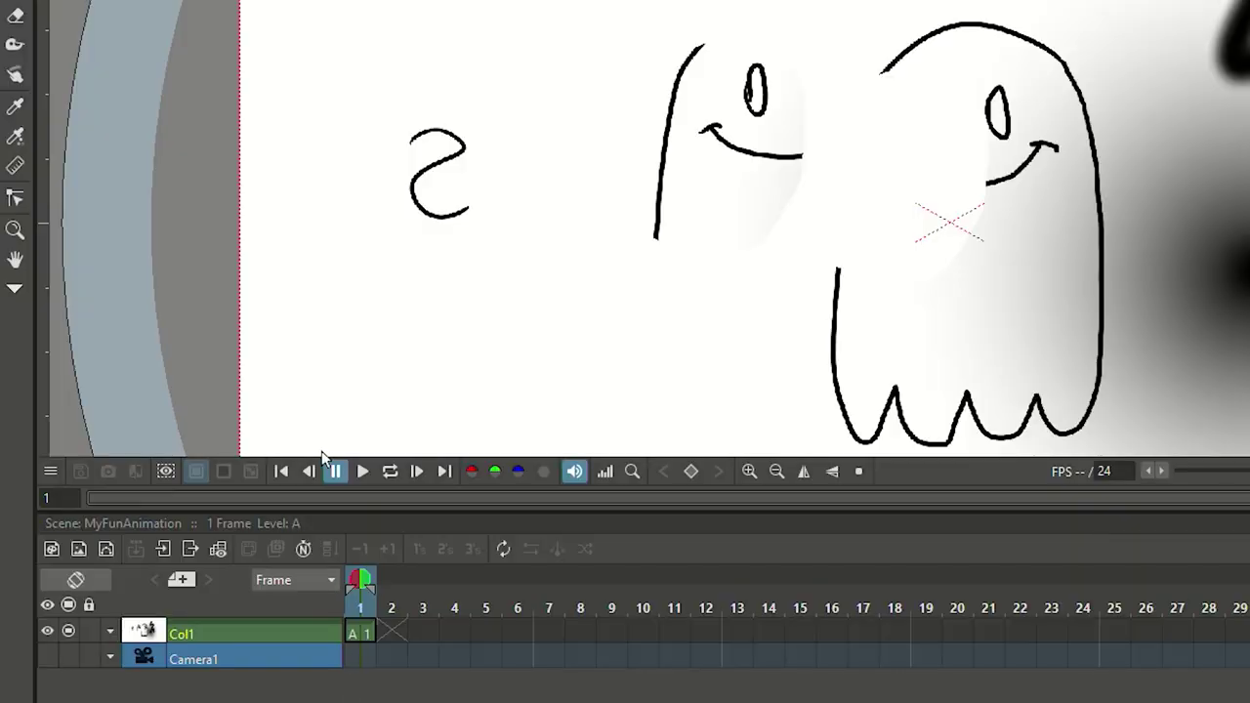
Create a new Toonz Vector Level named B, saved in +drawings
left_click(108, 546)
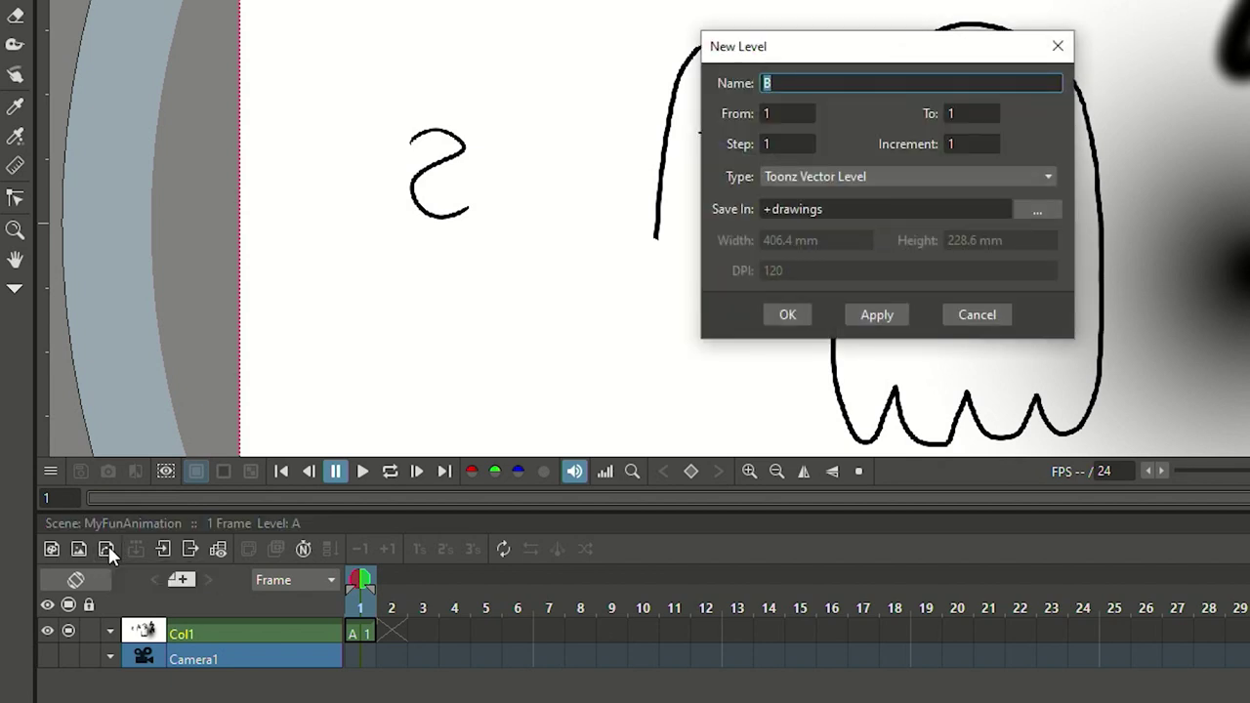
left_click(884, 328)
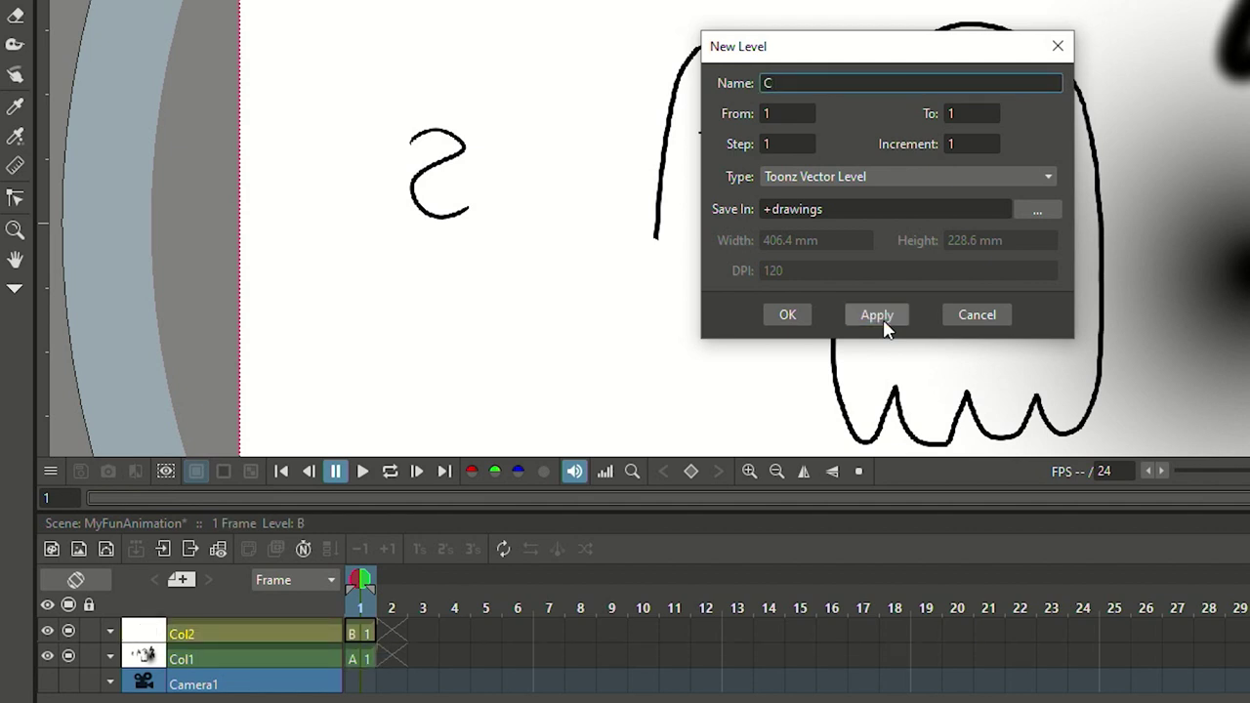
left_click(1060, 46)
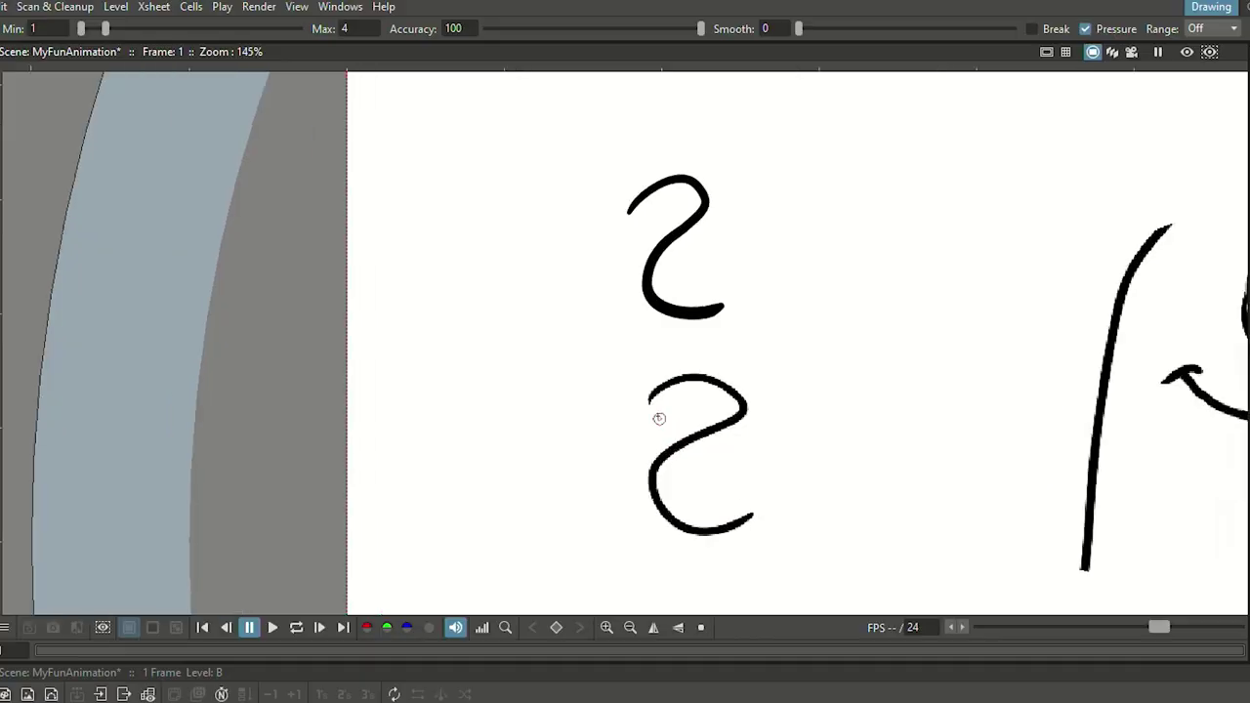
Move the small vector ghost's left smile-corner stroke against the mouth line and select the stroke at the right corner
scroll(592, 316, "up", 7)
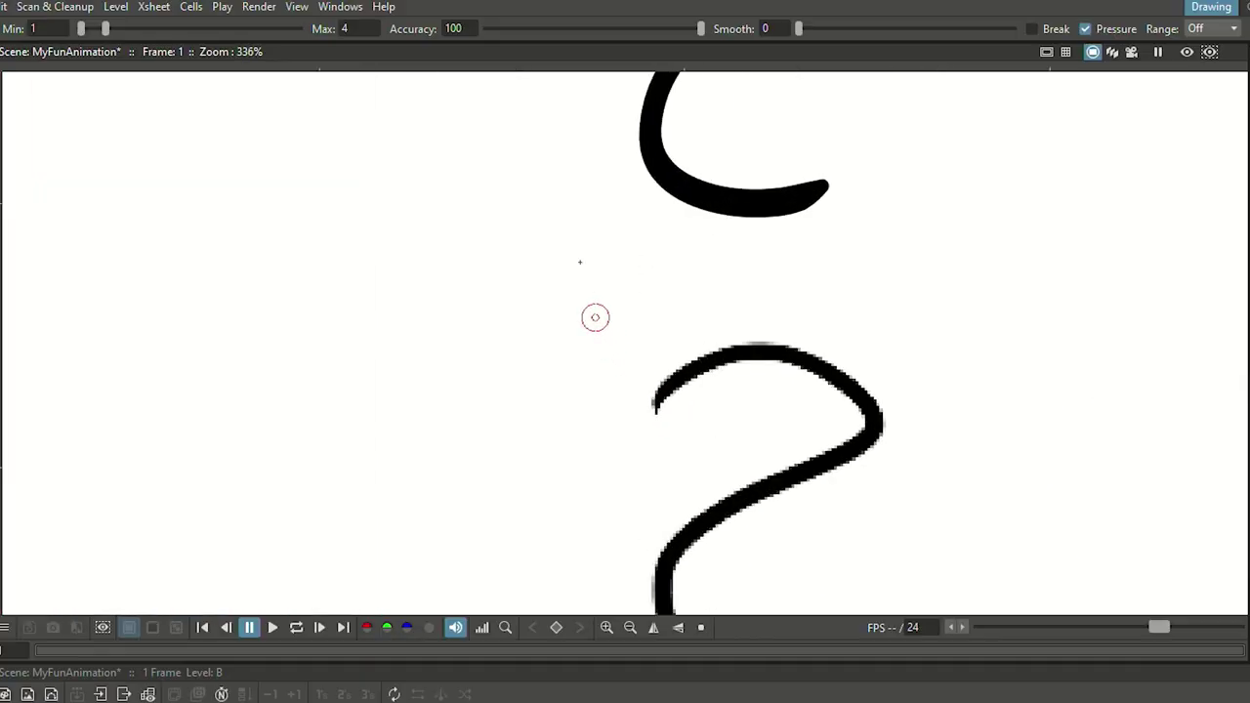
scroll(622, 427, "up", 4)
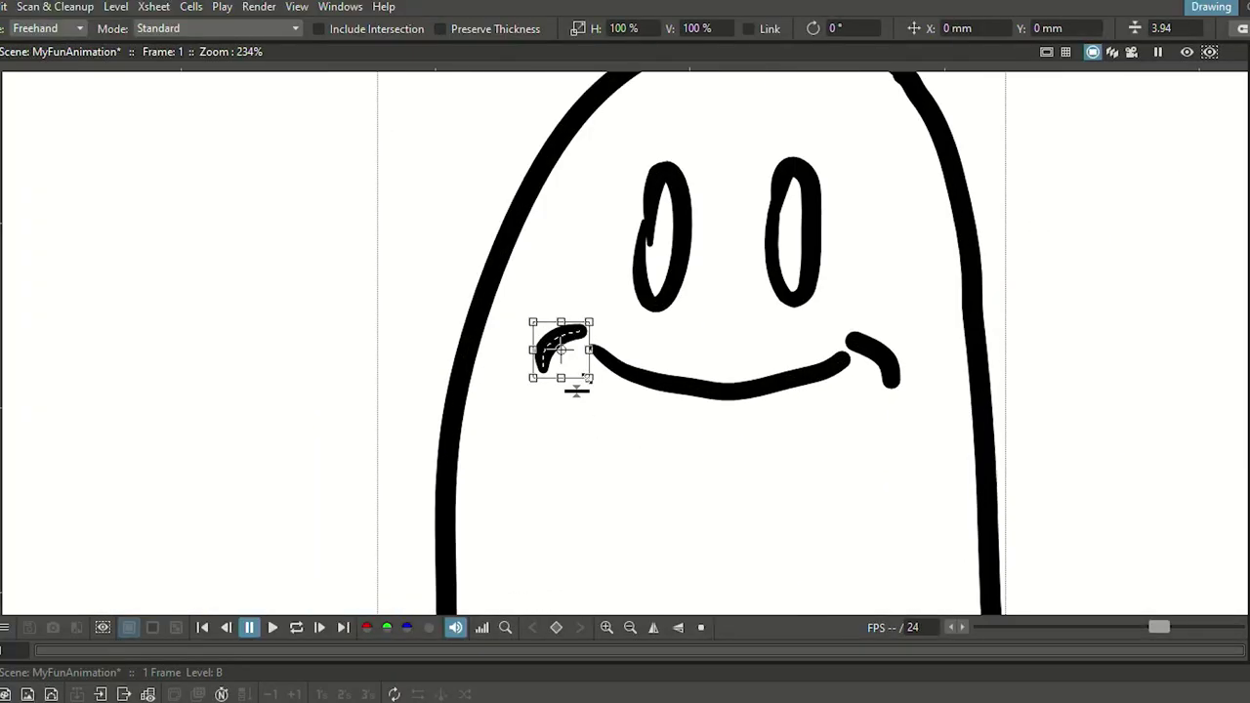
left_click_drag(558, 349, 586, 357)
left_click(873, 362)
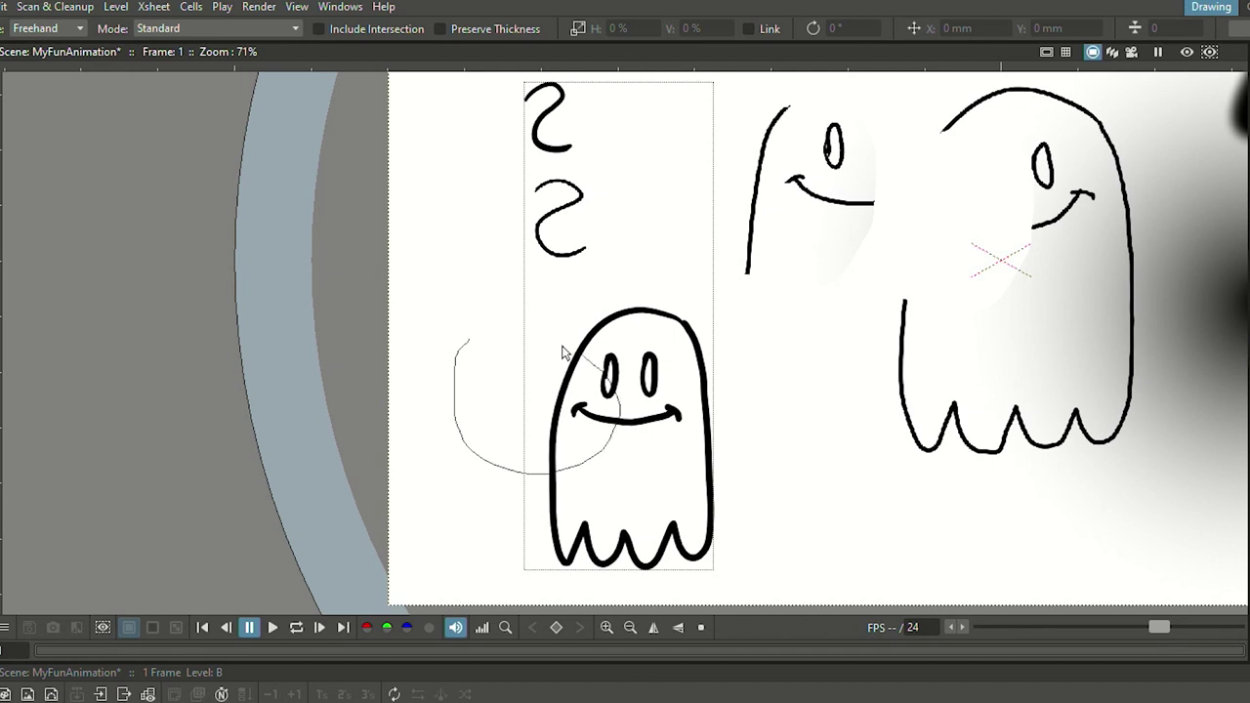
Try Freehand selections around the left edge and around the smile of the small vector ghost
left_click_drag(563, 354, 496, 405)
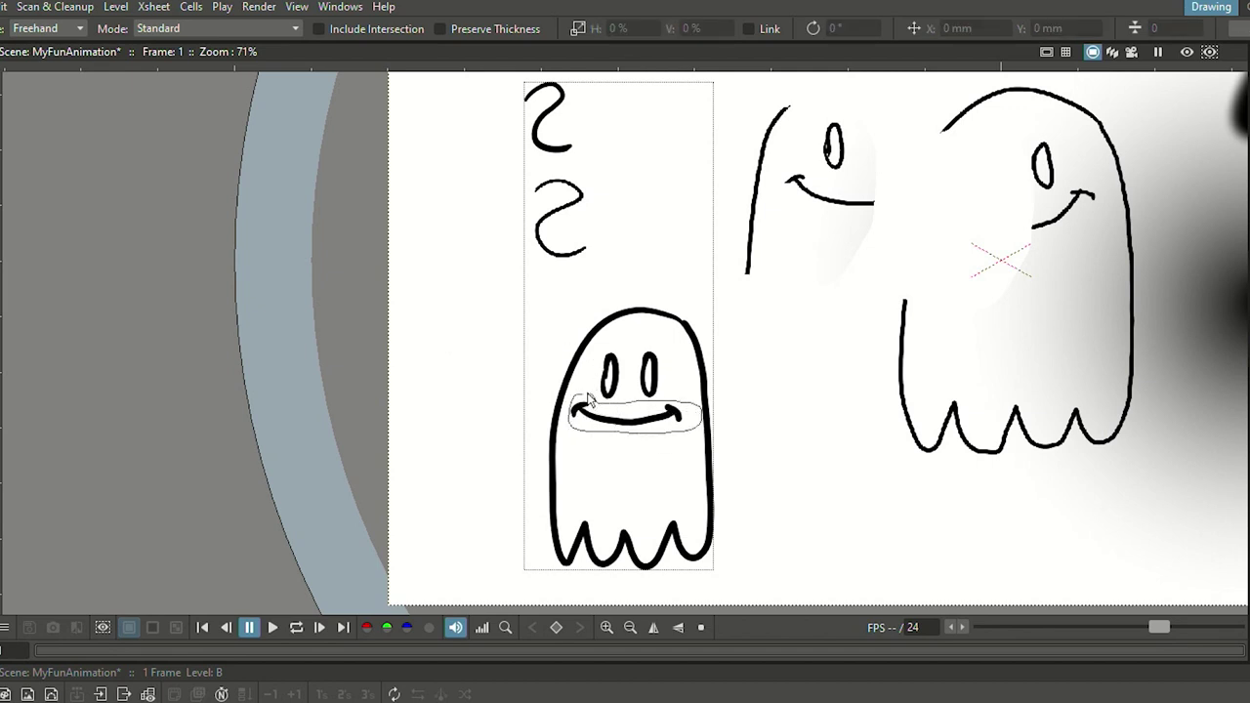
mouse_move(589, 398)
left_mouse_down()
mouse_move(597, 415)
mouse_move(620, 342)
left_mouse_up()
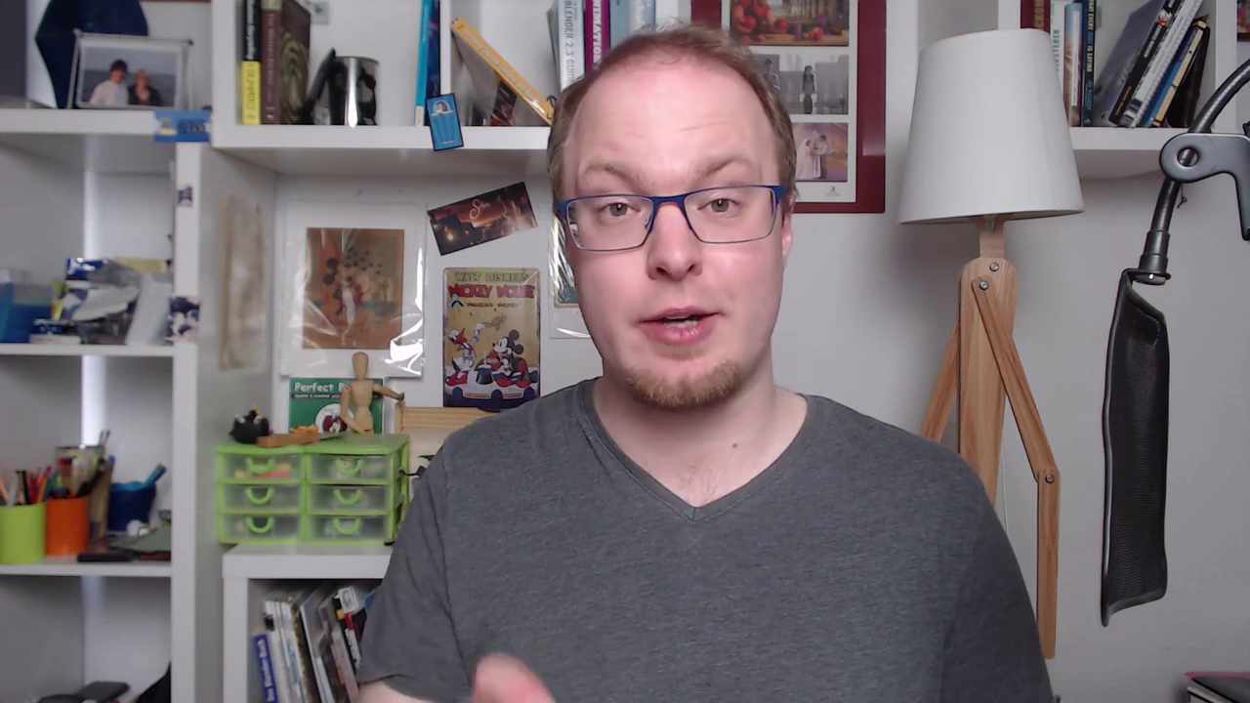
Scale the whole small vector ghost to 427.09% in both directions and move it right, over the soft zigzag
mouse_move(787, 371)
left_mouse_down()
mouse_move(701, 290)
mouse_move(564, 558)
mouse_move(776, 349)
mouse_move(786, 368)
left_mouse_up()
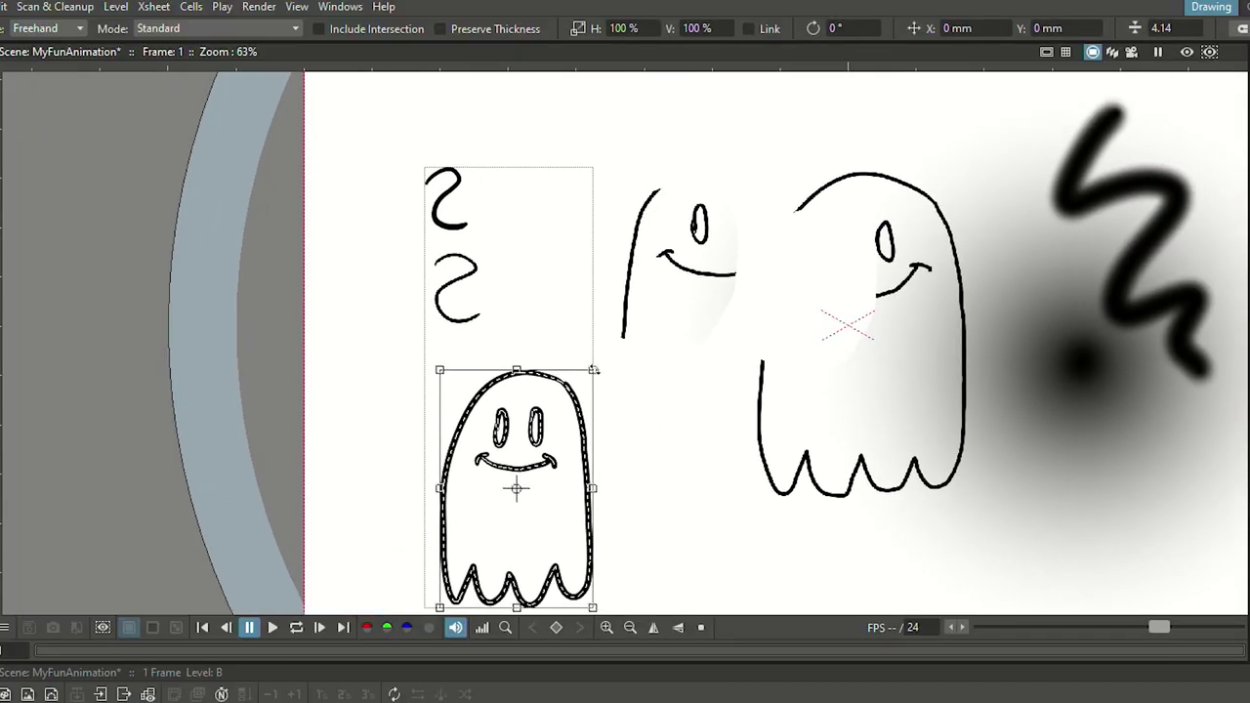
left_click_drag(593, 369, 1091, 58)
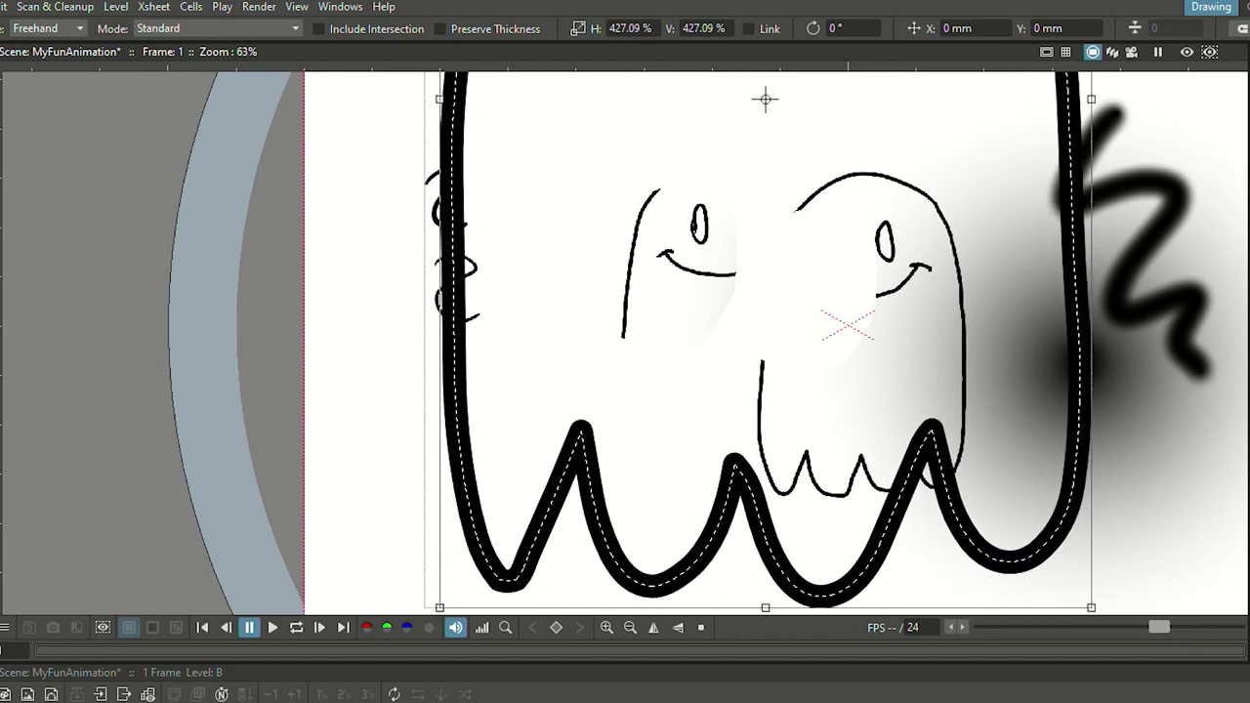
left_click(779, 343)
Freehand-select the raster ghost's lower left part in level A, move it by -184 mm, -62.35 mm and scale it to 327.65%
mouse_move(797, 335)
left_mouse_down()
mouse_move(789, 592)
mouse_move(903, 484)
mouse_move(863, 367)
mouse_move(811, 338)
left_mouse_up()
left_click_drag(777, 428, 559, 502)
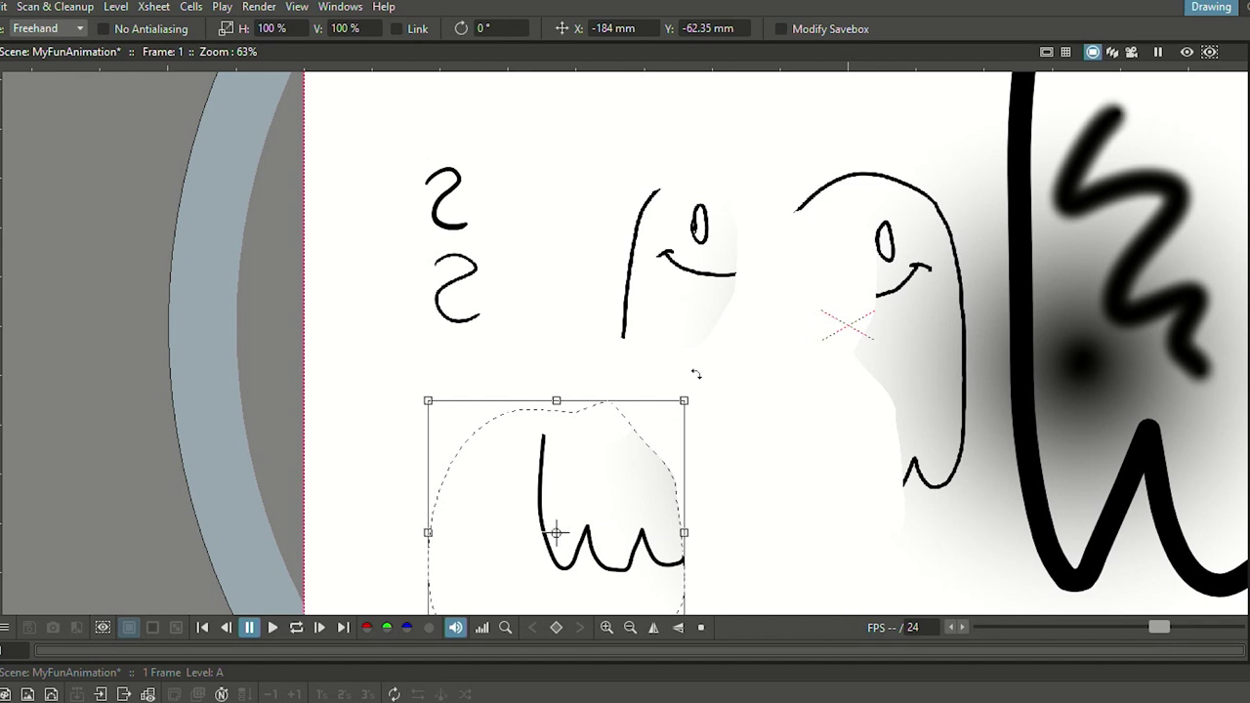
mouse_move(684, 400)
left_mouse_down()
mouse_move(958, 244)
mouse_move(1065, 166)
left_mouse_up()
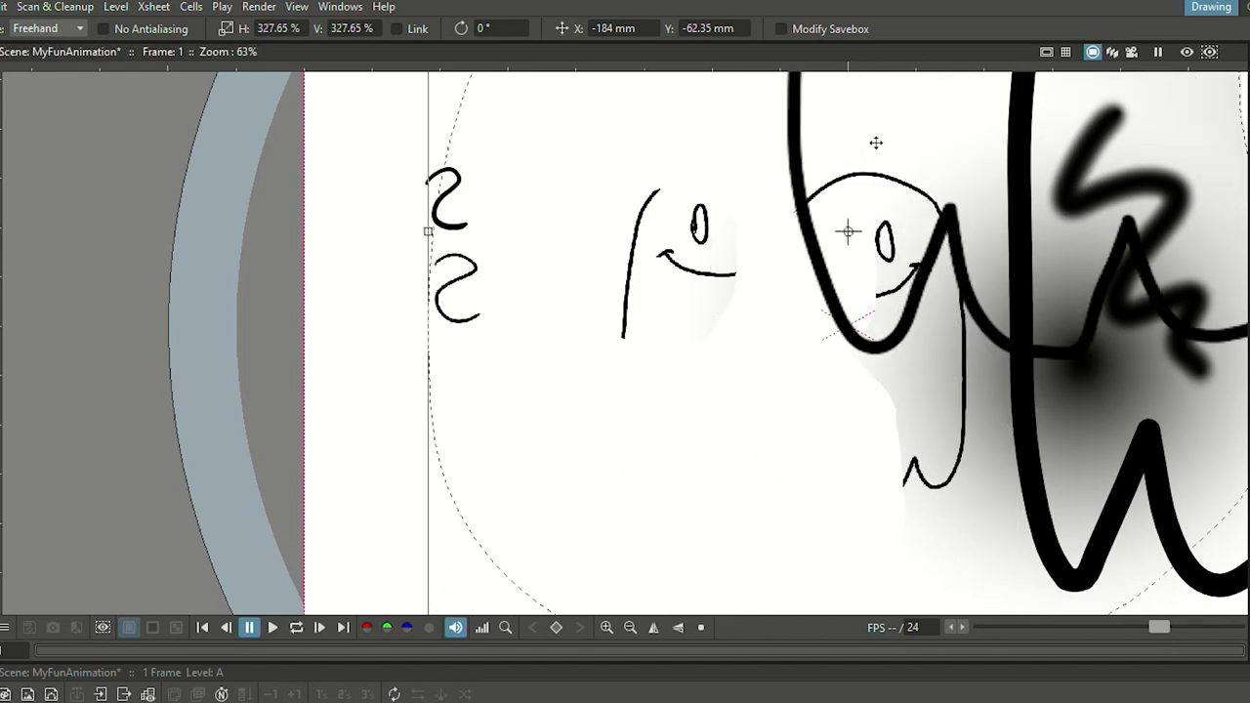
Move the enlarged raster piece to X -264.59 mm, Y -283.6 mm and stretch its width to 399.91%
left_click_drag(701, 242, 713, 400)
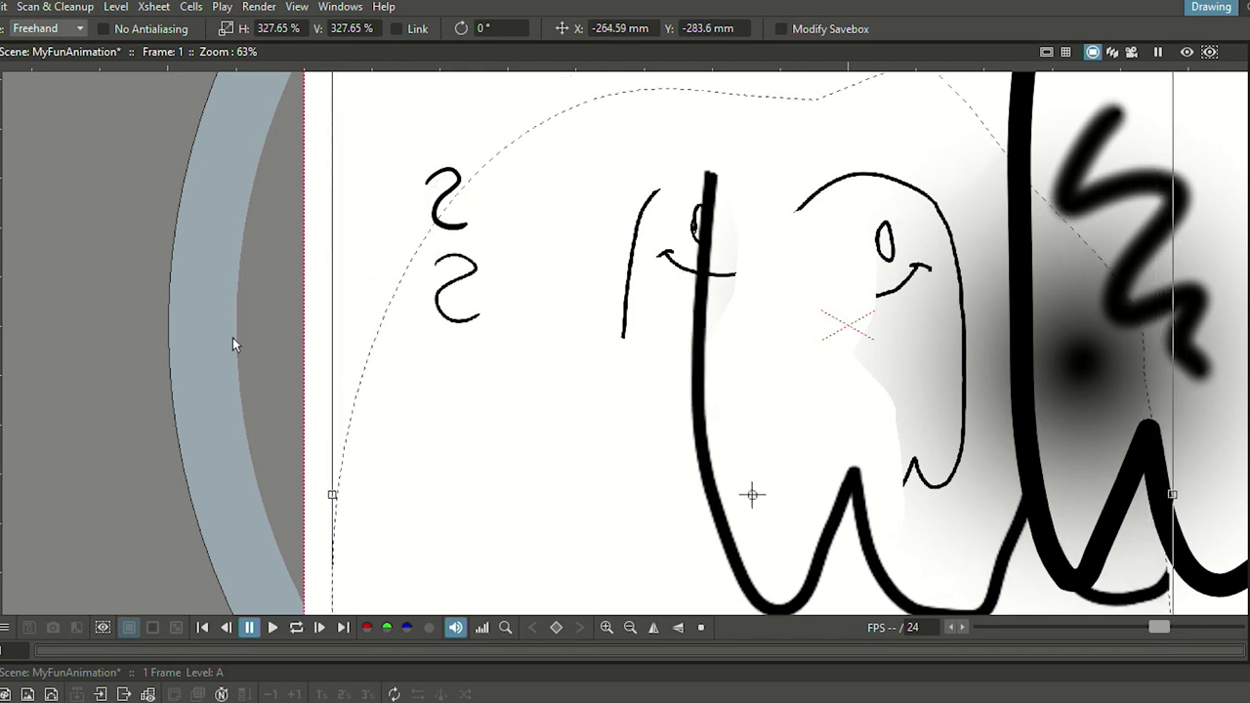
left_click_drag(329, 494, 147, 494)
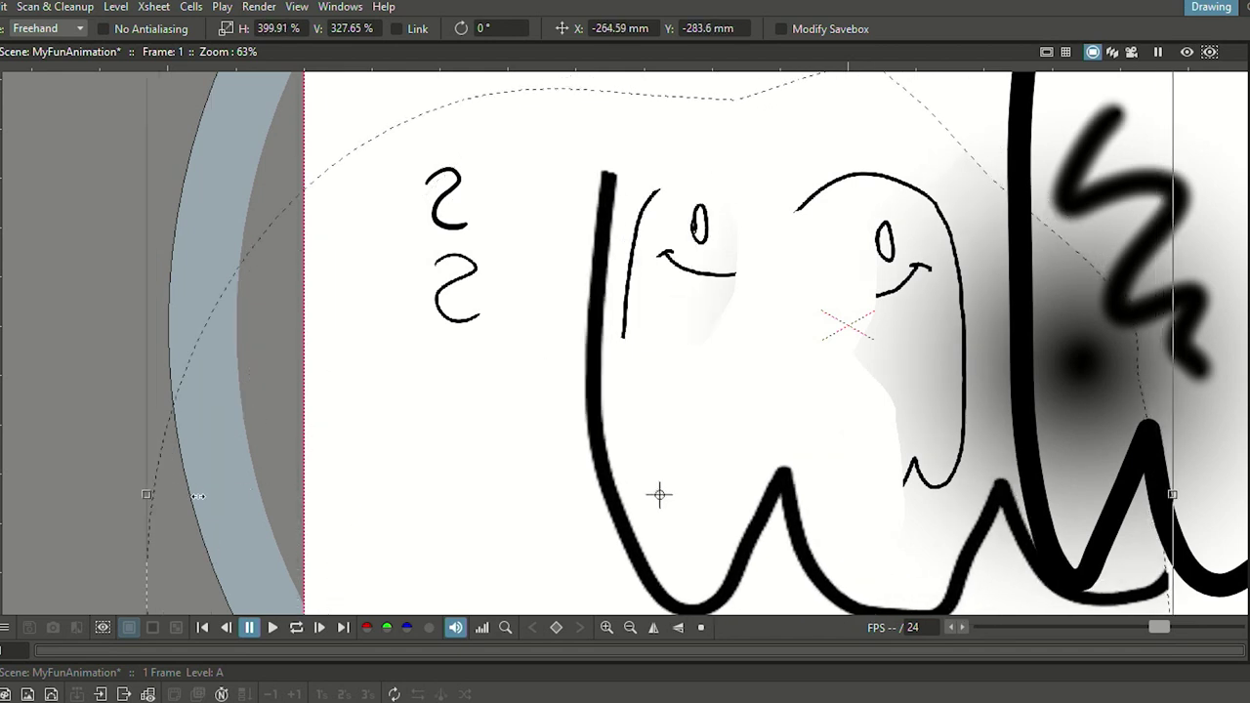
scroll(788, 439, "up", 1)
left_click_drag(788, 438, 950, 485)
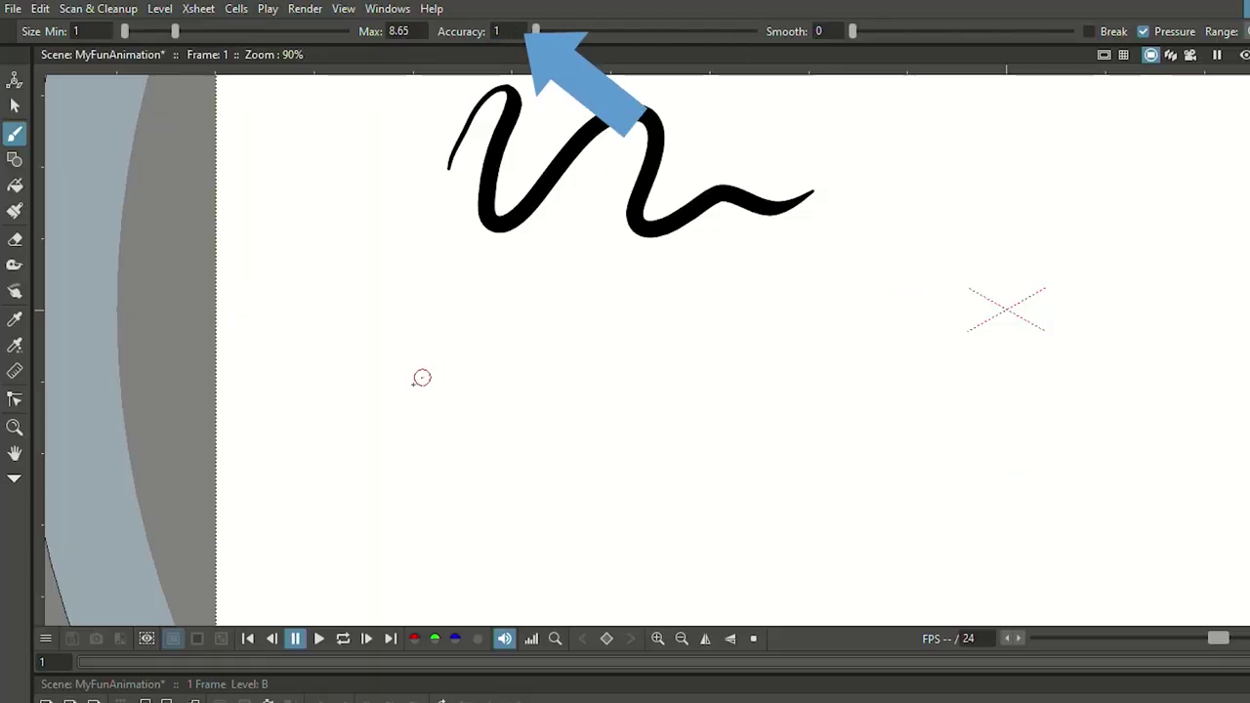
Draw a long horizontal brush stroke with Accuracy 1 and a second one below it with Accuracy 100
left_click_drag(393, 397, 1052, 383)
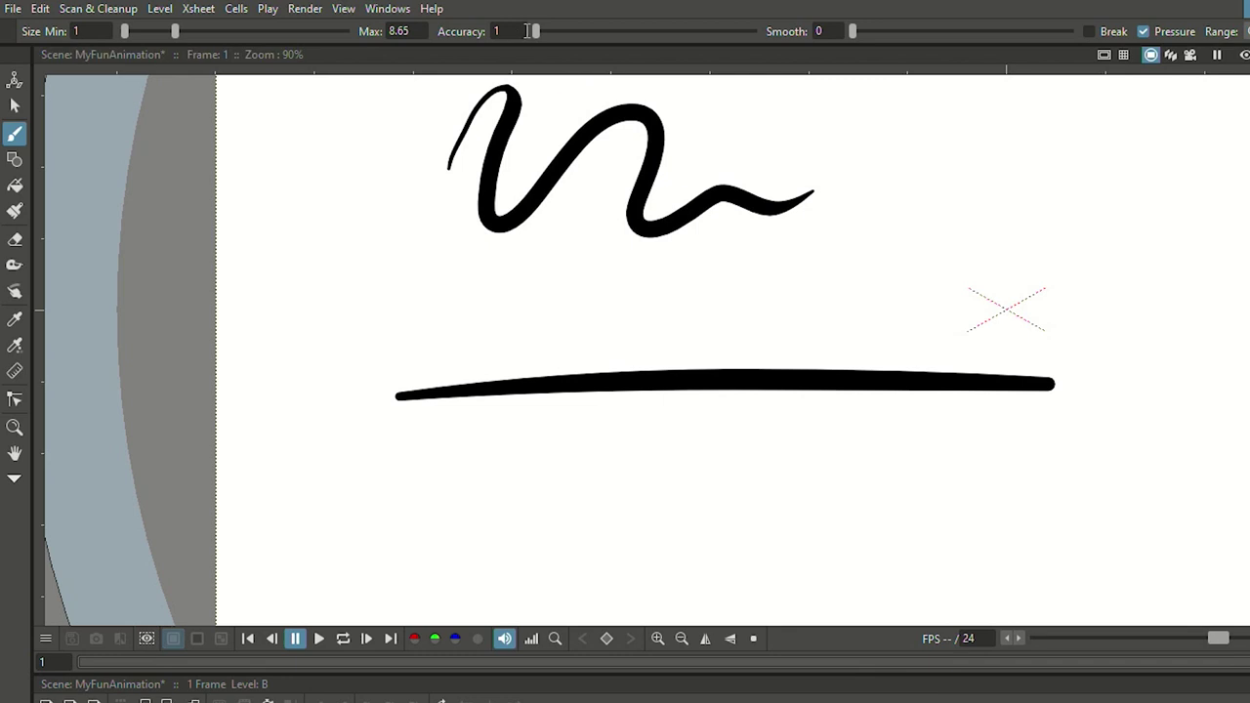
left_click_drag(577, 38, 906, 76)
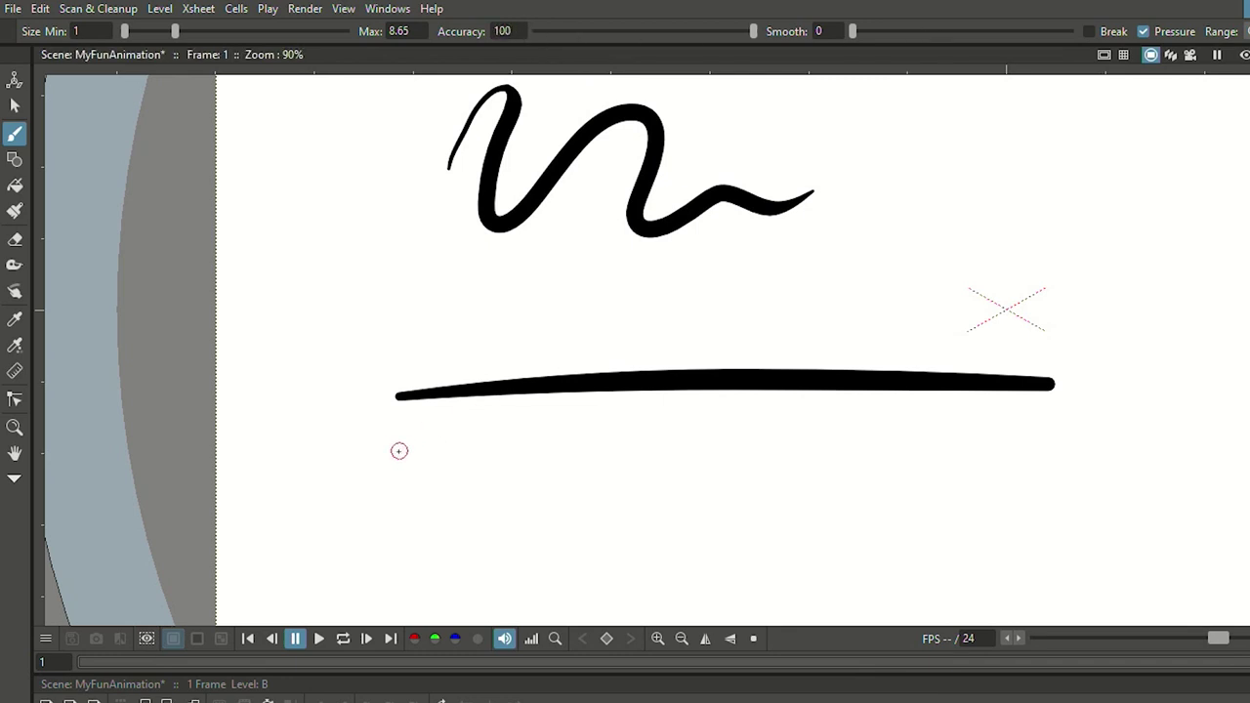
left_click_drag(399, 450, 1110, 445)
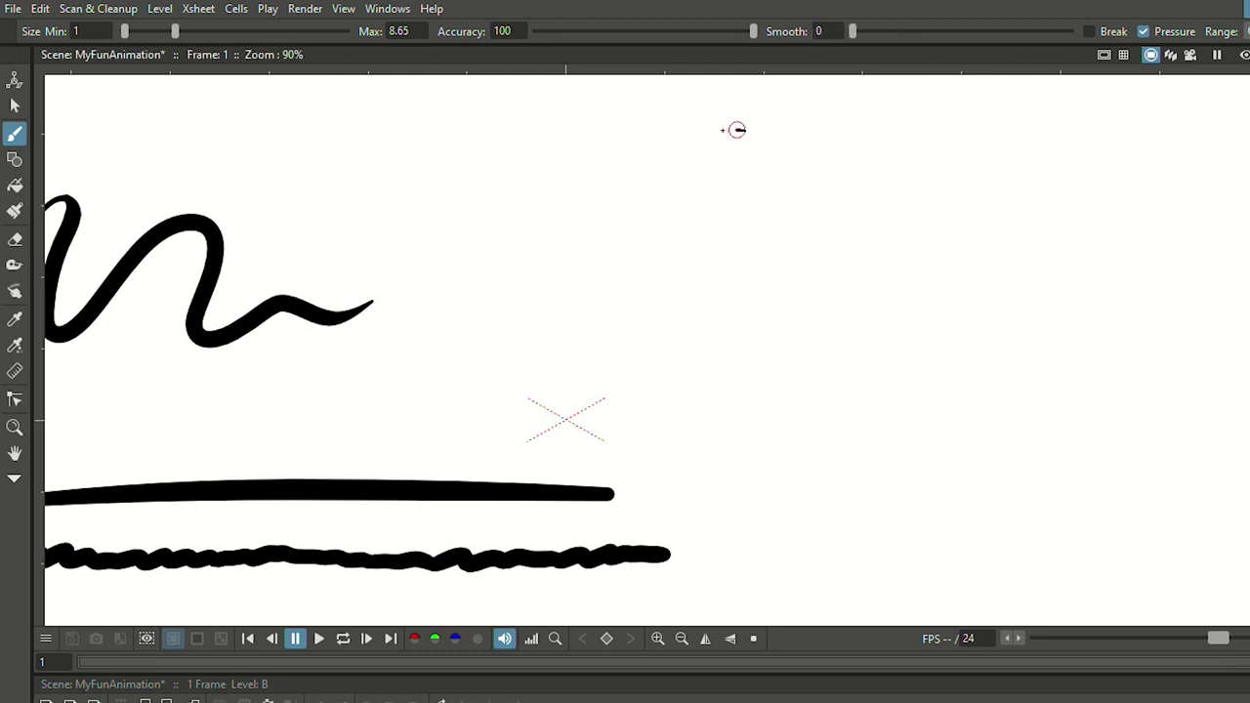
Draw a curvy brush stroke with Smooth 0, and looping strokes beside it with Smooth set to 50
mouse_move(737, 130)
left_mouse_down()
mouse_move(637, 205)
mouse_move(705, 235)
mouse_move(805, 221)
mouse_move(787, 338)
left_mouse_up()
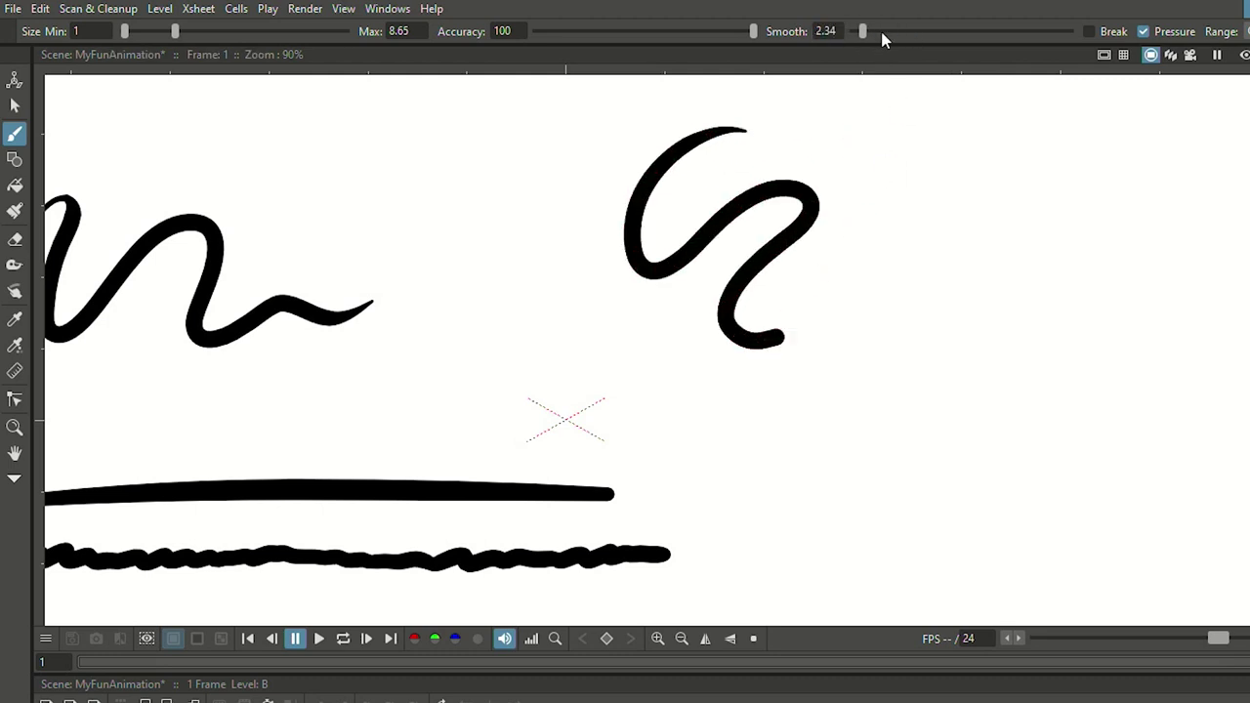
left_click(882, 32)
mouse_move(936, 154)
left_mouse_down()
mouse_move(946, 243)
mouse_move(1206, 162)
mouse_move(860, 385)
mouse_move(1224, 299)
mouse_move(1181, 472)
mouse_move(1188, 393)
mouse_move(832, 543)
mouse_move(1007, 543)
left_mouse_up()
left_click_drag(1111, 560, 1186, 513)
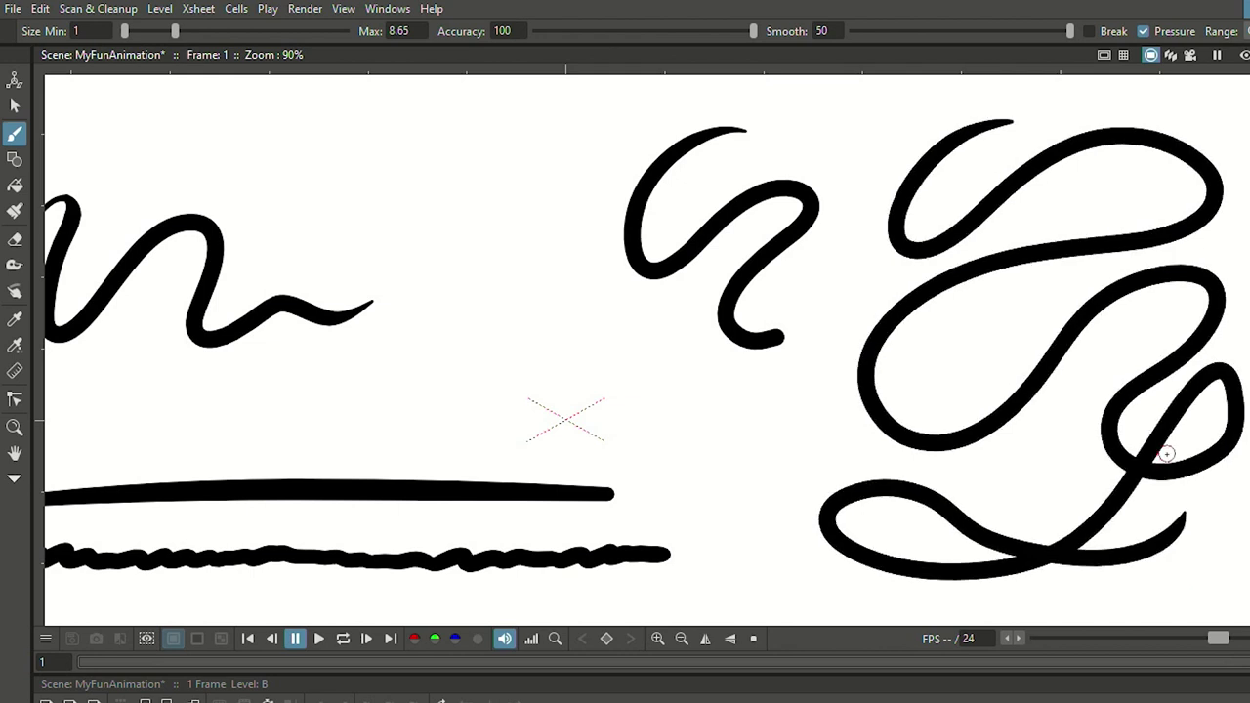
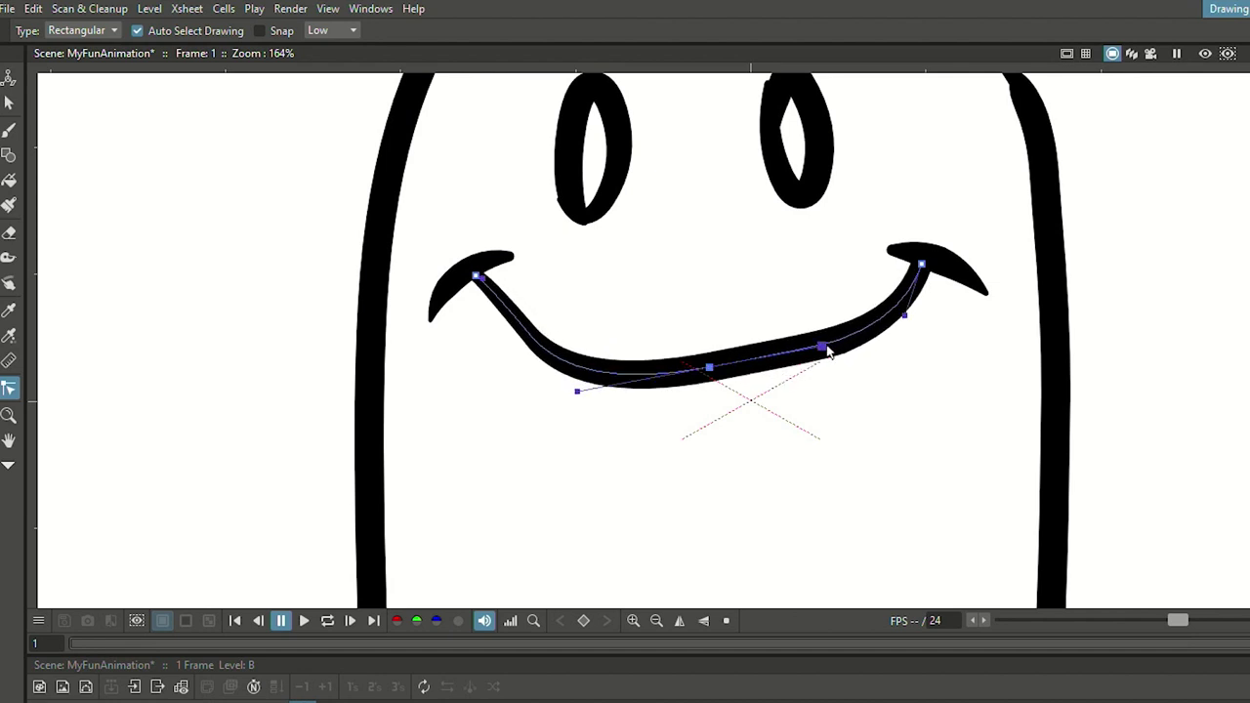
Reshape the ghost's smile line into an even curve with its middle control point and handles
mouse_move(583, 376)
left_mouse_down()
mouse_move(615, 366)
mouse_move(598, 371)
left_mouse_up()
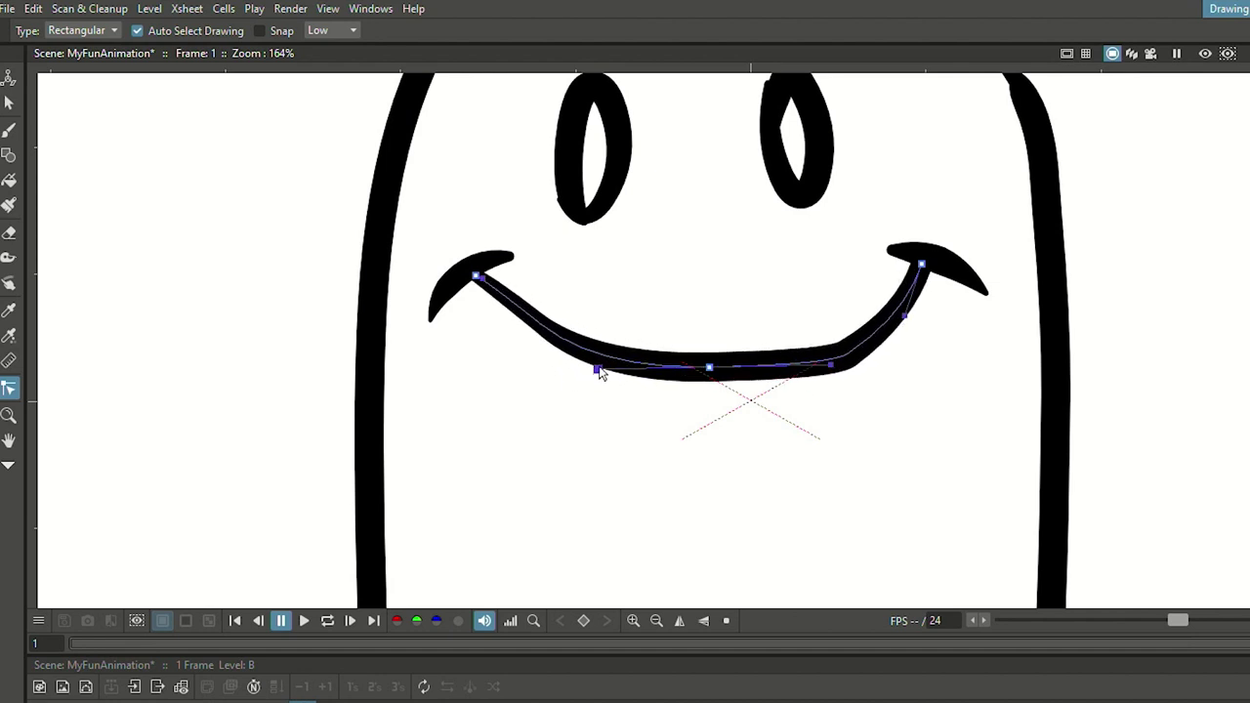
left_click_drag(711, 369, 711, 344)
mouse_move(907, 319)
left_mouse_down()
mouse_move(892, 305)
mouse_move(902, 315)
left_mouse_up()
left_click_drag(835, 342, 828, 339)
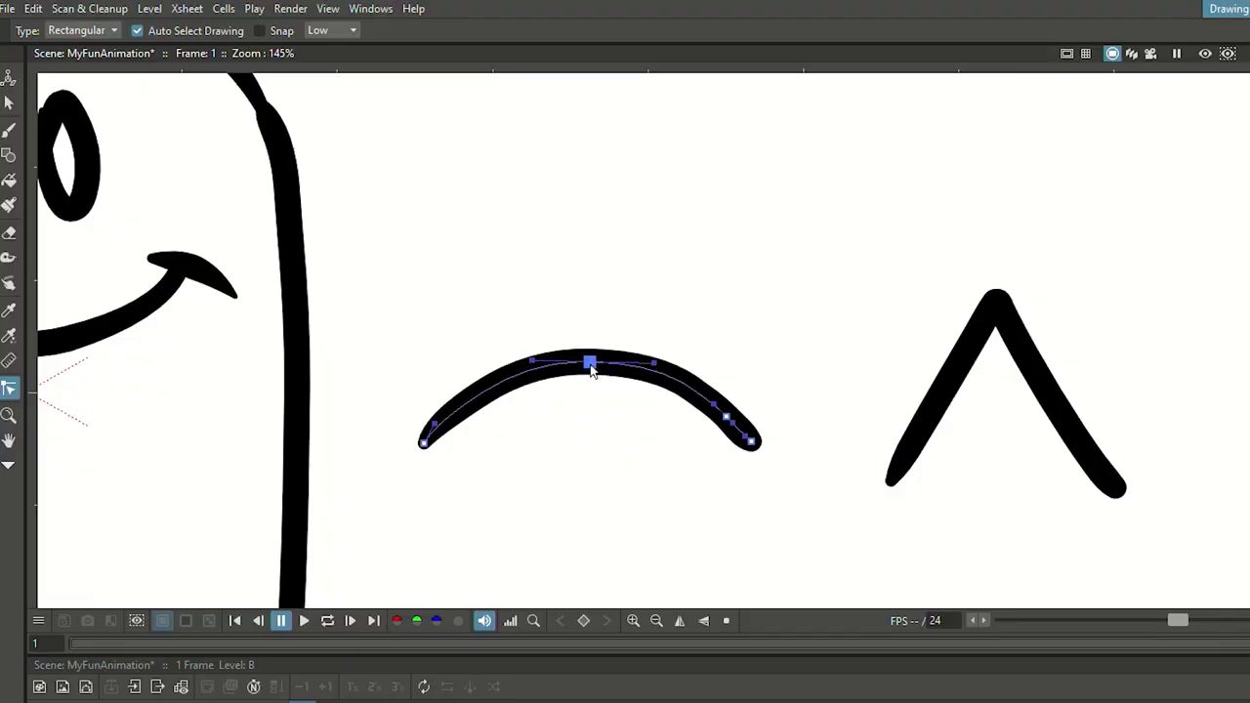
Raise the middle control point of the arch stroke and adjust its handles to make a taller, rounded curve
mouse_move(591, 369)
left_mouse_down()
mouse_move(712, 283)
mouse_move(653, 359)
left_mouse_up()
mouse_move(528, 373)
left_mouse_down()
mouse_move(522, 362)
mouse_move(590, 355)
mouse_move(596, 276)
mouse_move(574, 281)
mouse_move(650, 284)
mouse_move(638, 289)
left_mouse_up()
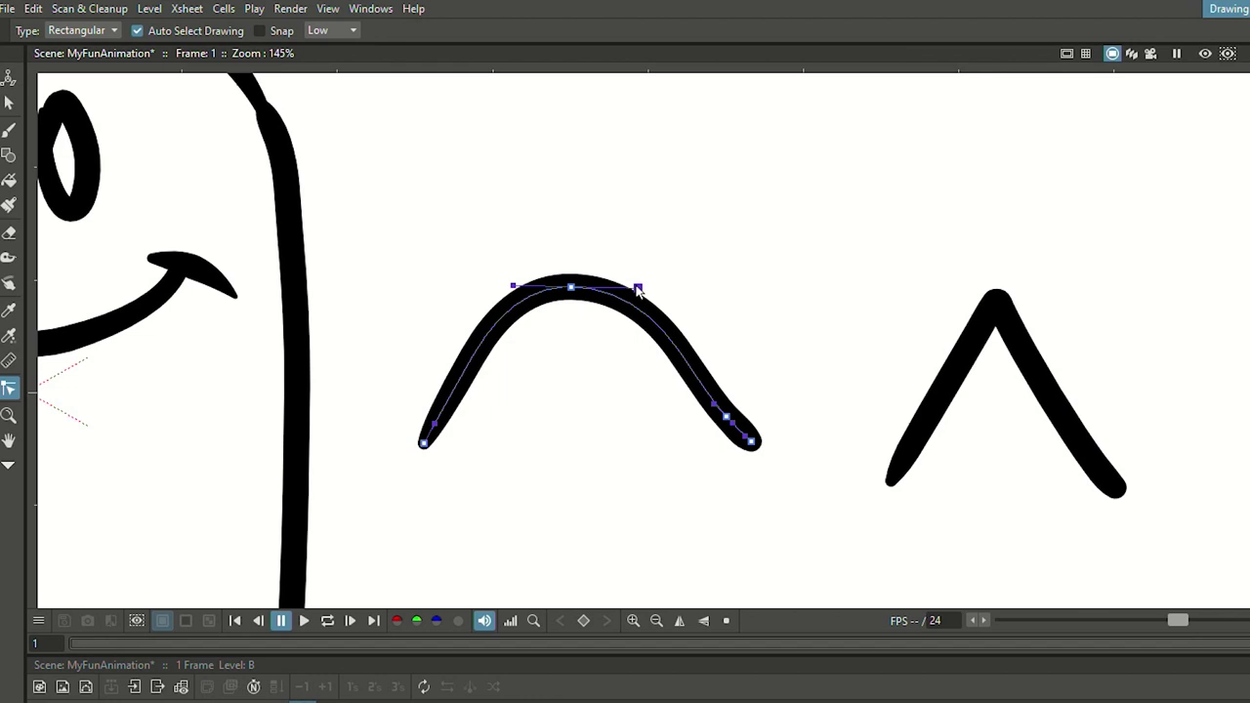
mouse_move(518, 293)
left_mouse_down()
mouse_move(504, 289)
mouse_move(520, 332)
mouse_move(521, 256)
mouse_move(511, 347)
mouse_move(509, 231)
mouse_move(506, 298)
mouse_move(501, 287)
left_mouse_up()
Pull out separate handles from the inverted V's peak control point to bend its two sides independently
scroll(1128, 313, "up", 3)
left_click(911, 378)
mouse_move(818, 259)
left_mouse_down()
mouse_move(792, 259)
mouse_move(753, 209)
mouse_move(773, 329)
mouse_move(713, 224)
mouse_move(781, 97)
mouse_move(807, 120)
mouse_move(717, 351)
mouse_move(750, 316)
left_mouse_up()
mouse_move(857, 274)
left_mouse_down()
mouse_move(912, 263)
mouse_move(860, 278)
left_mouse_up()
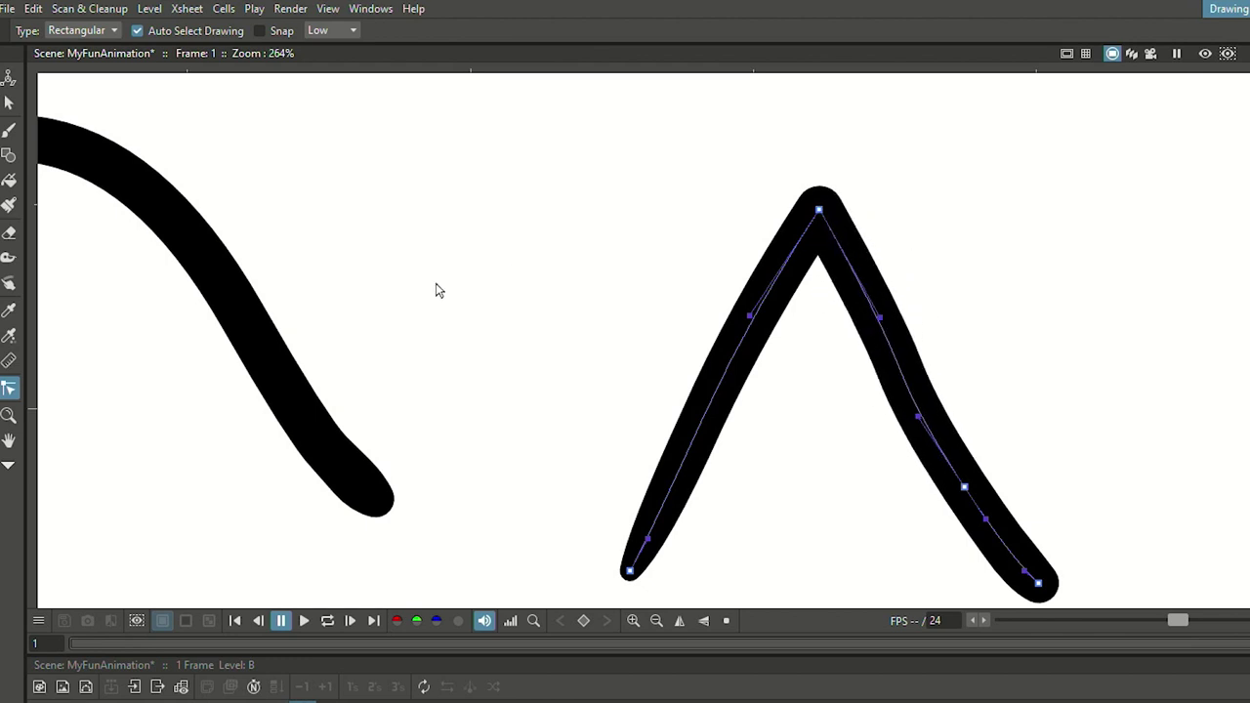
Turn the arch's top control point into a sharp corner with independent handles, and round the inverted V's peak with smooth handles
left_click_drag(439, 287, 759, 314)
scroll(759, 314, "down", 3)
left_click(480, 223)
left_click_drag(566, 227, 533, 327)
left_click_drag(422, 227, 533, 358)
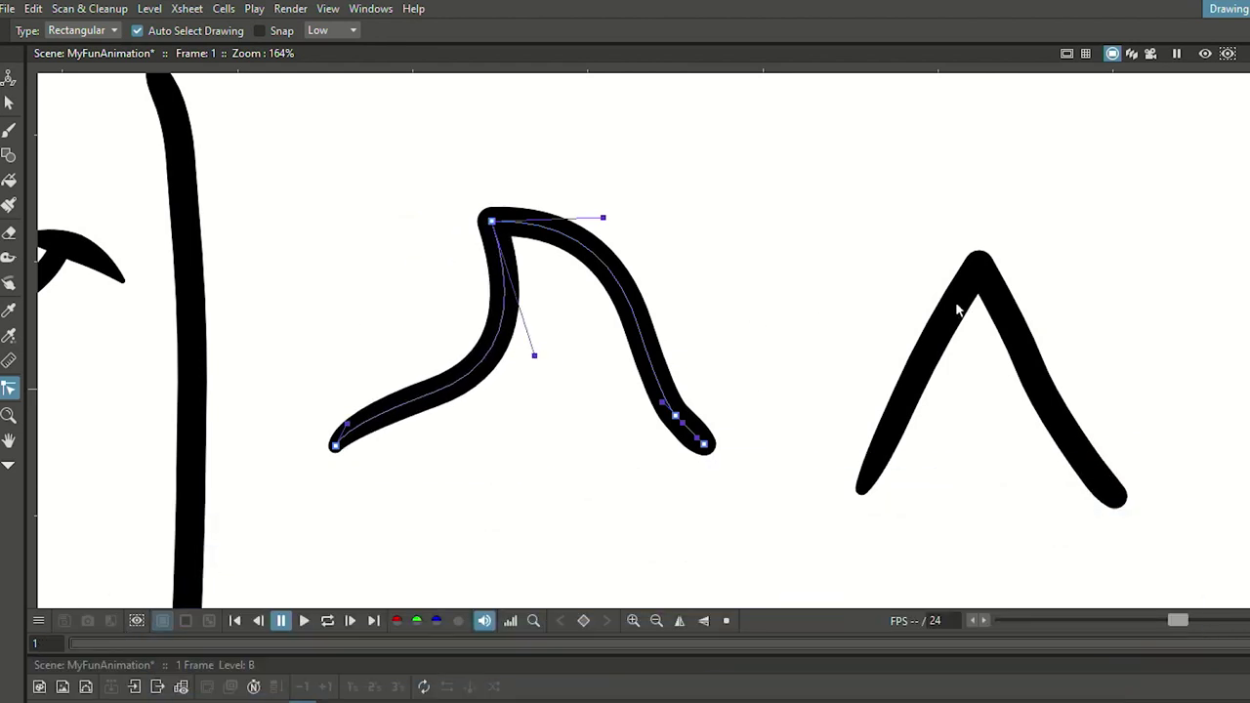
left_click(979, 280)
mouse_move(1019, 335)
left_mouse_down()
mouse_move(1075, 282)
mouse_move(1038, 264)
left_mouse_up()
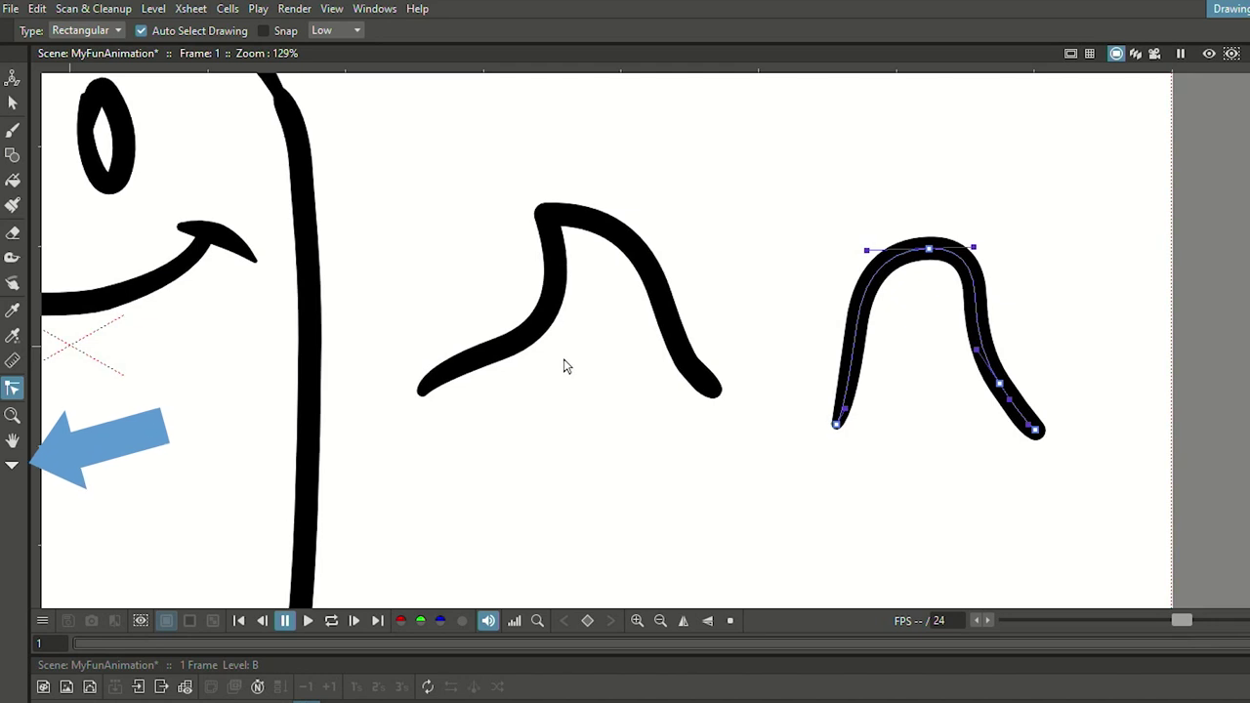
Change the line thickness near the left end of the sharp-cornered stroke with the Pump tool
left_click(16, 468)
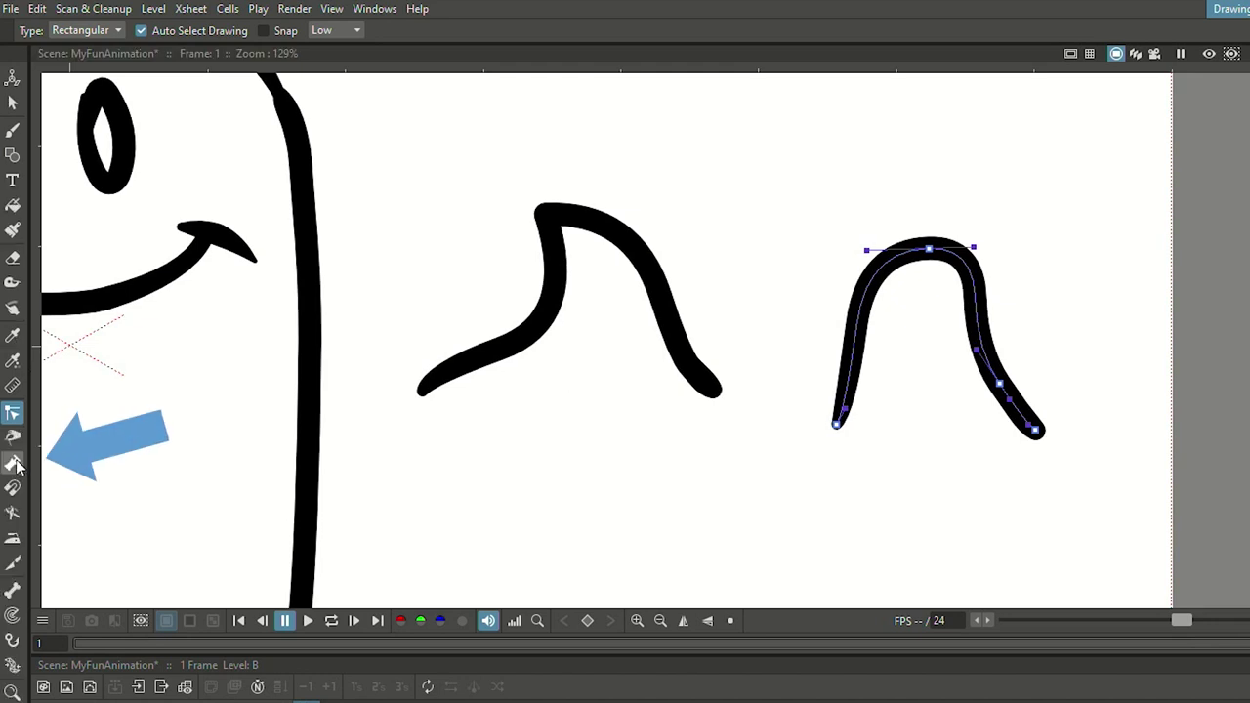
left_click(13, 465)
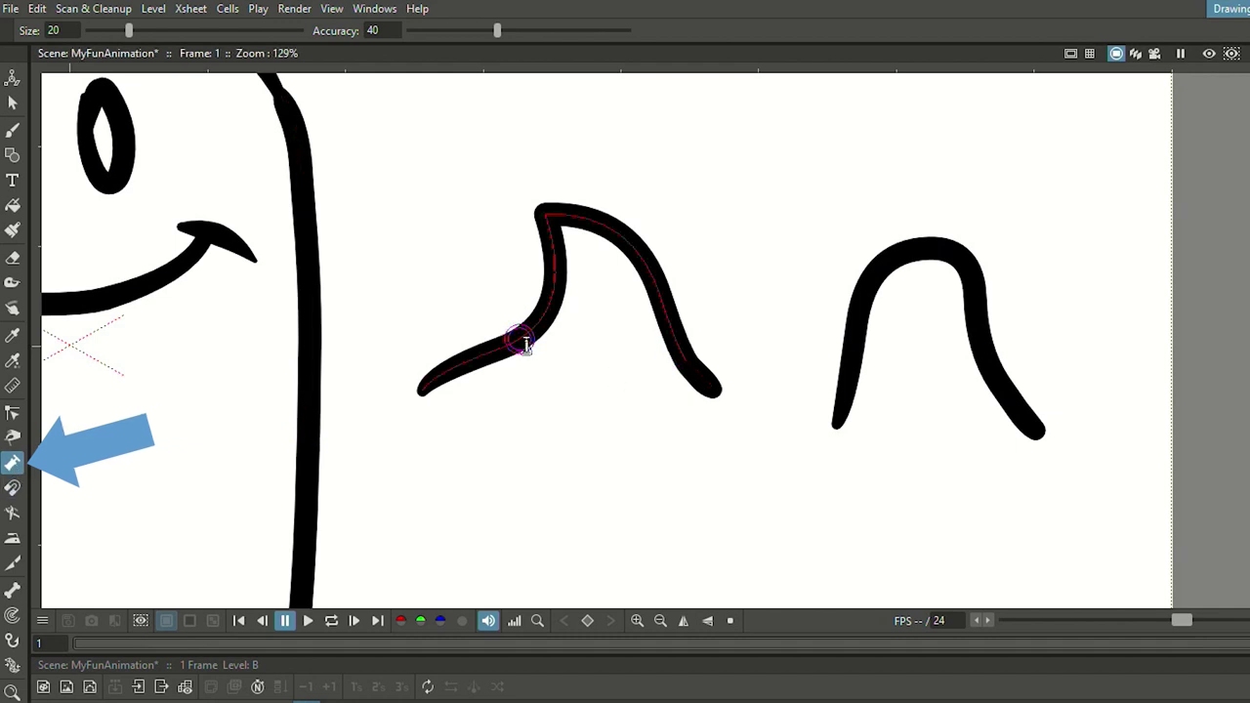
mouse_move(455, 358)
left_mouse_down()
mouse_move(500, 401)
mouse_move(421, 339)
mouse_move(483, 385)
left_mouse_up()
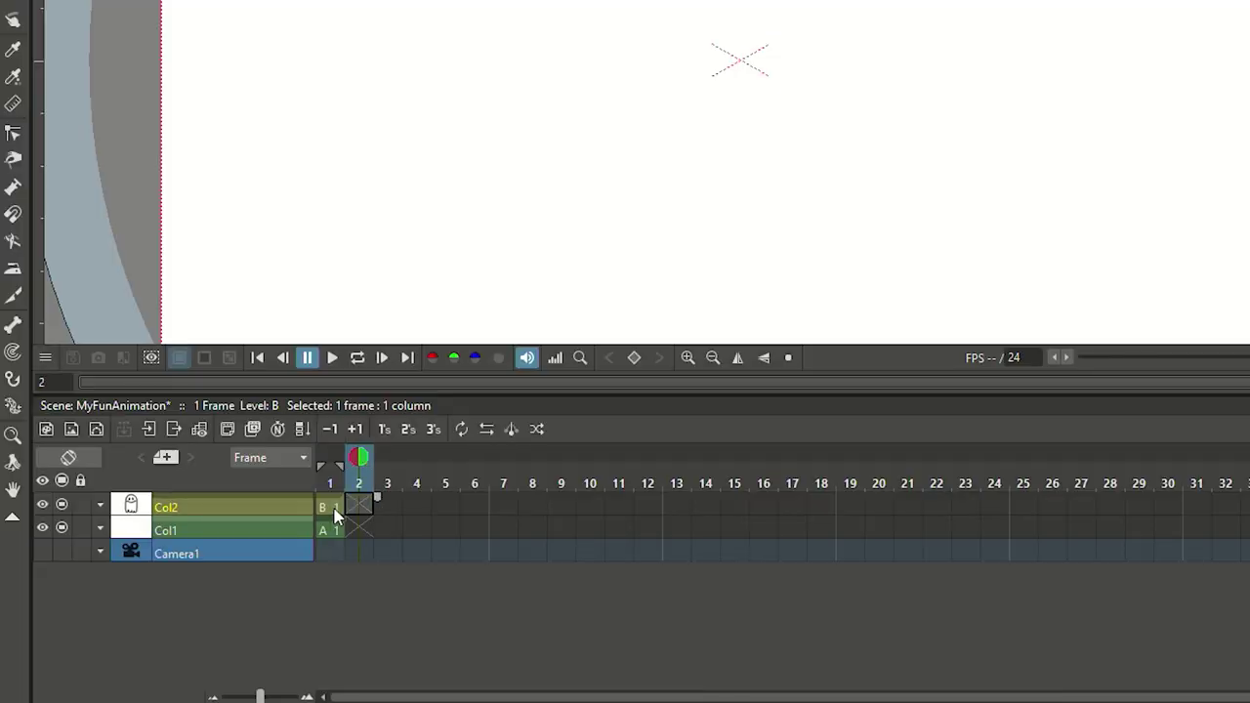
Draw a squashed ghost with a wavy, flared hem and a laughing face in frame 2 of Col2
mouse_move(836, 0)
left_mouse_down()
mouse_move(498, 196)
mouse_move(795, 196)
mouse_move(957, 155)
left_mouse_up()
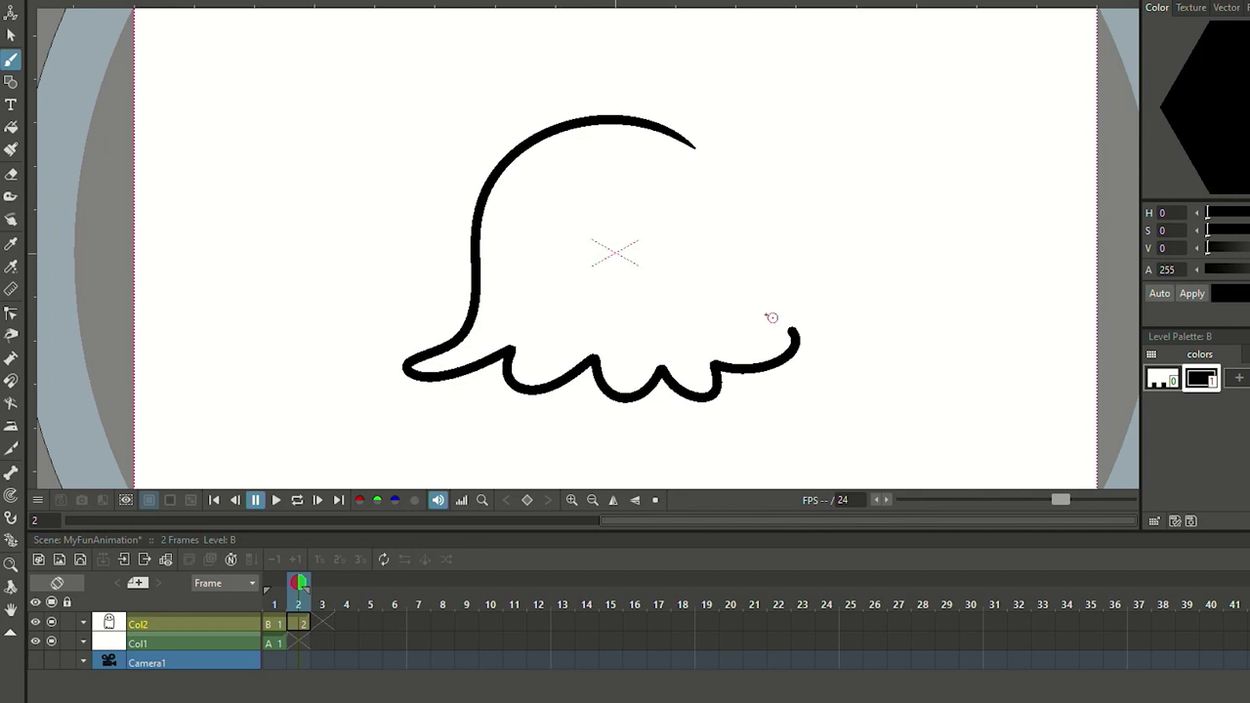
left_click_drag(700, 151, 725, 220)
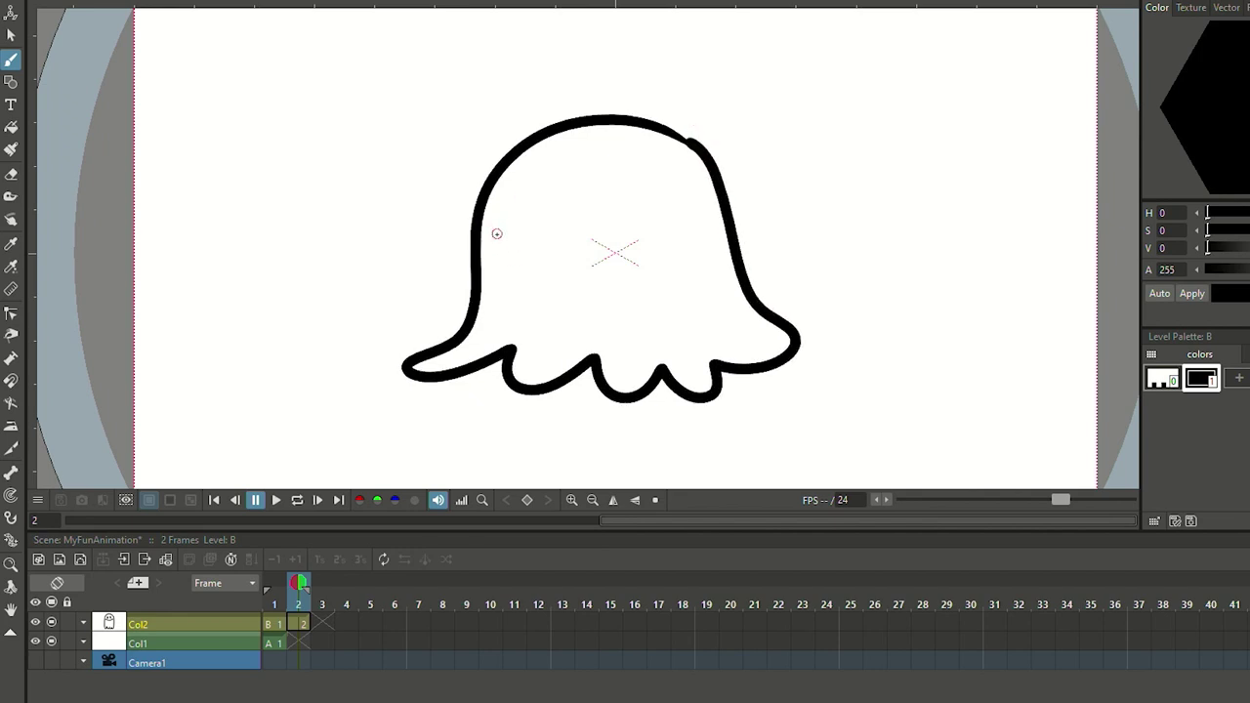
left_click_drag(506, 256, 708, 260)
left_click_drag(506, 252, 507, 253)
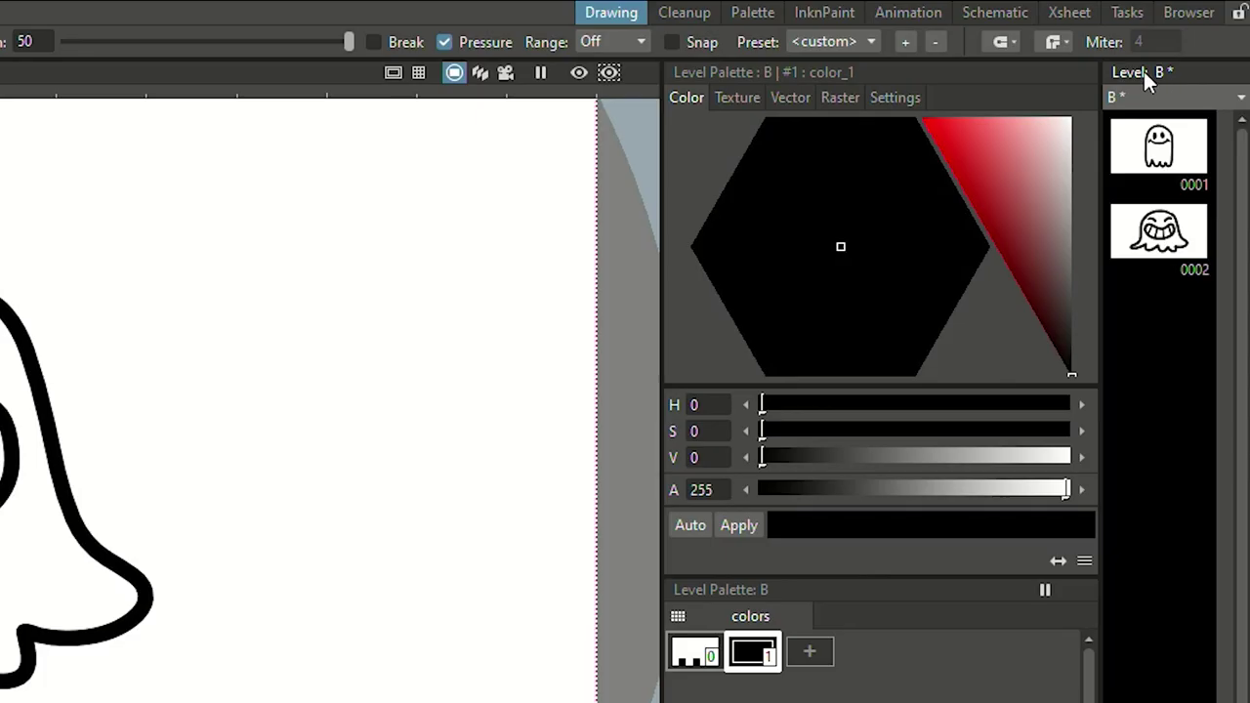
Compare drawings 0001 and 0002 of level B in the level strip, and return to frame 2 of Col2
left_click(1190, 163)
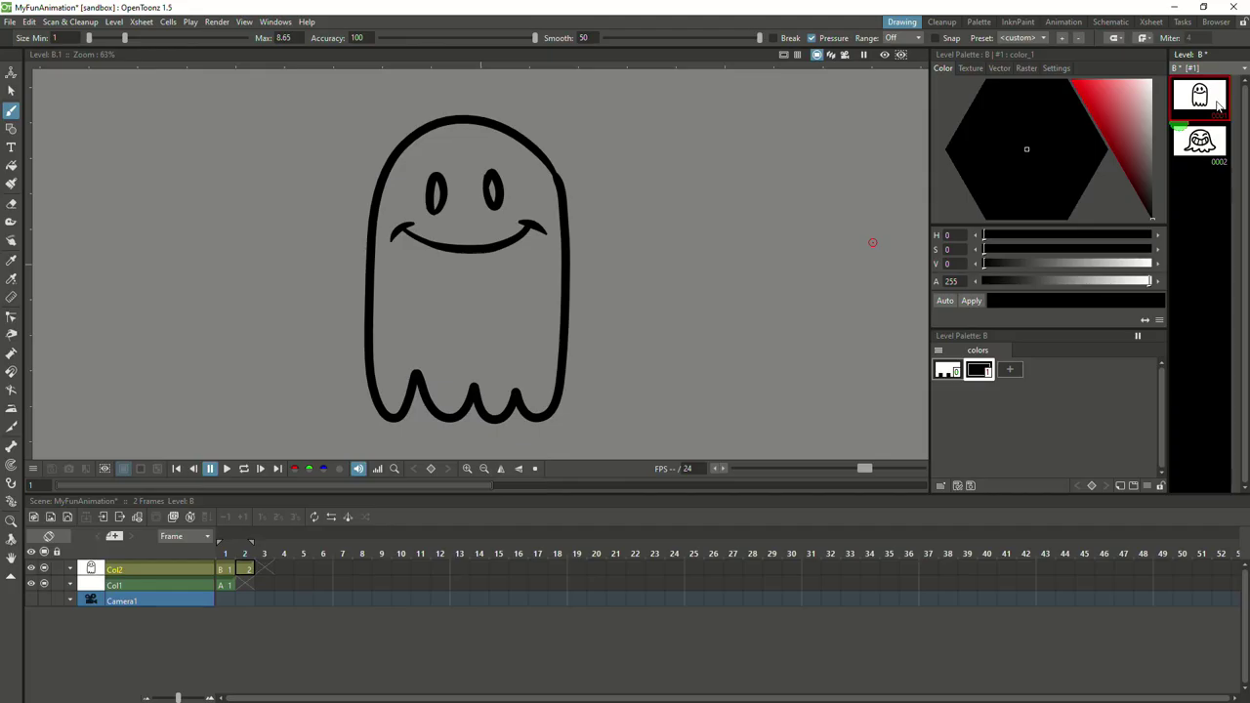
left_click(1210, 145)
left_click(1212, 115)
left_click(1208, 144)
left_click(244, 569)
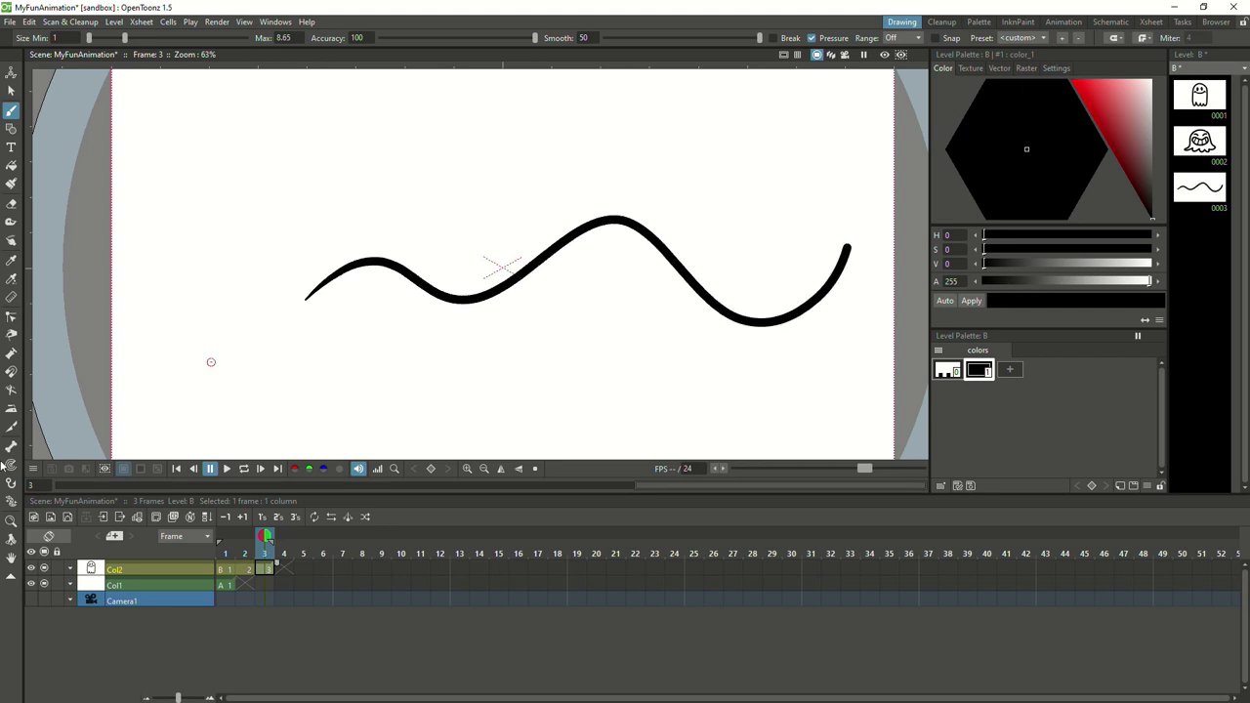
Try to draw new strokes in empty frame 8 of Col2, beyond level B's last drawing
key("Right")
key("Right")
key("Right")
key("Right")
key("Right")
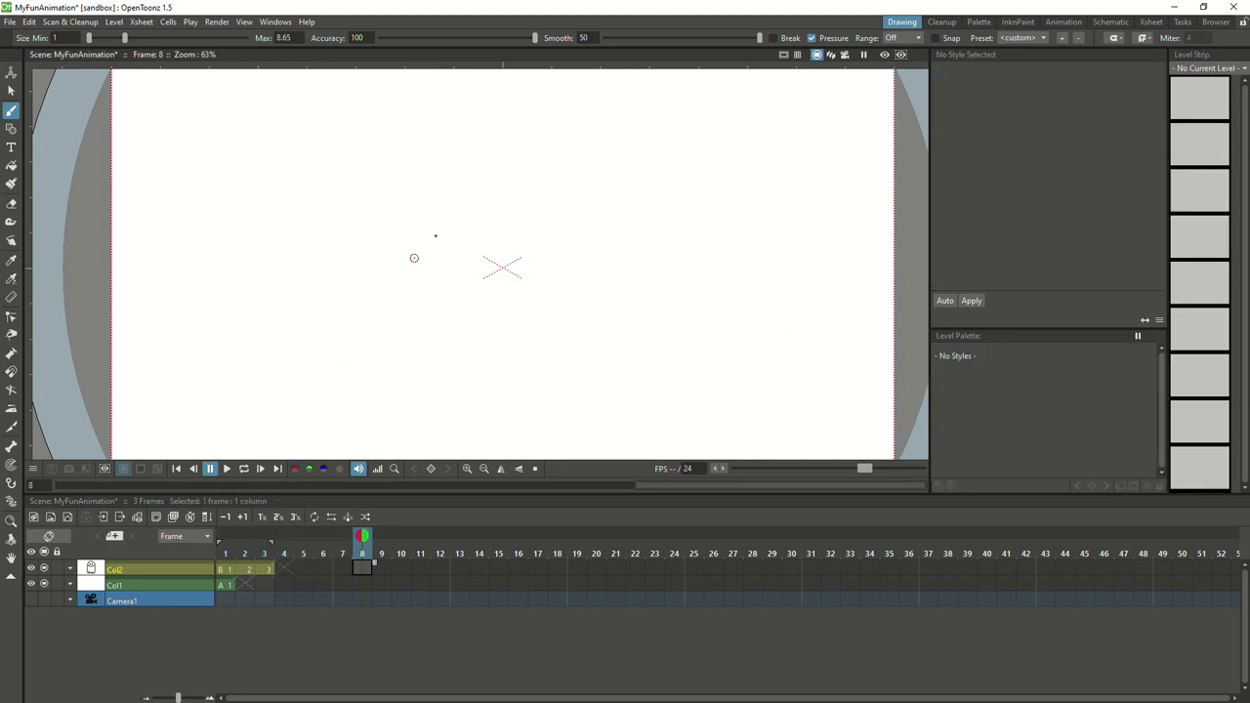
left_click_drag(476, 170, 466, 169)
mouse_move(450, 439)
left_mouse_down()
mouse_move(644, 383)
mouse_move(654, 256)
mouse_move(568, 201)
mouse_move(488, 224)
left_mouse_up()
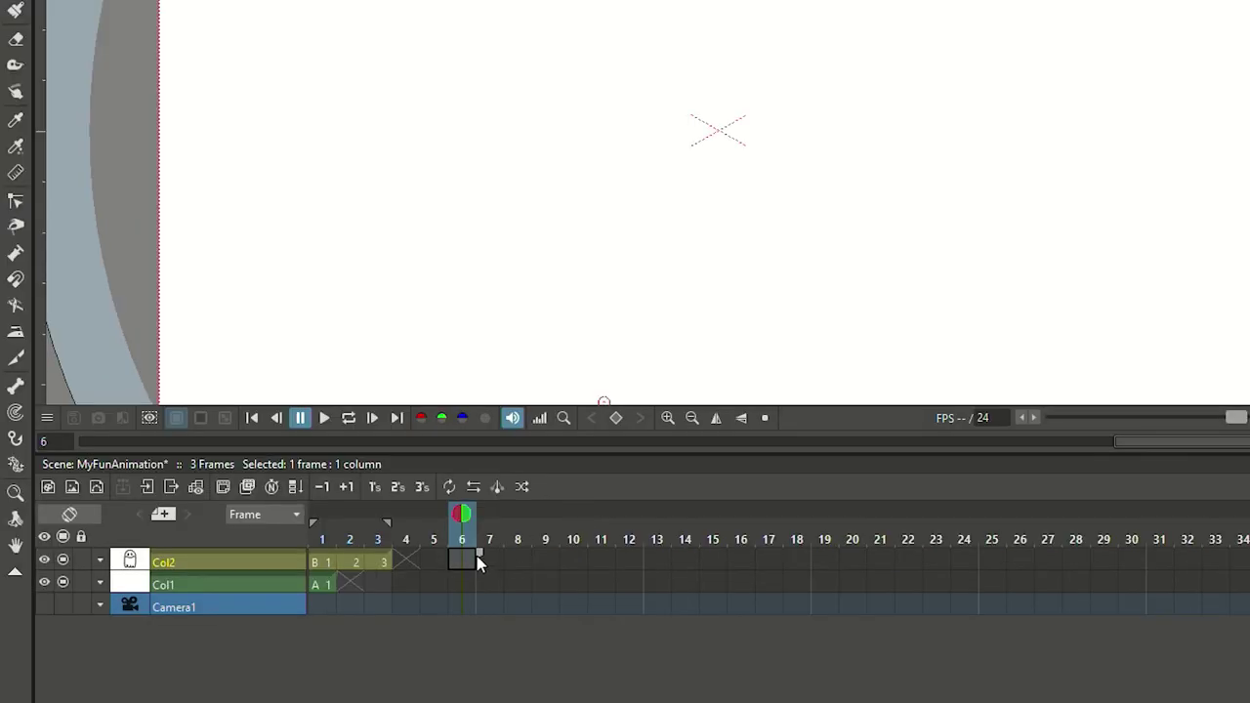
Create a new one-frame Toonz Vector Level in frame 6 of Col2
right_click(319, 570)
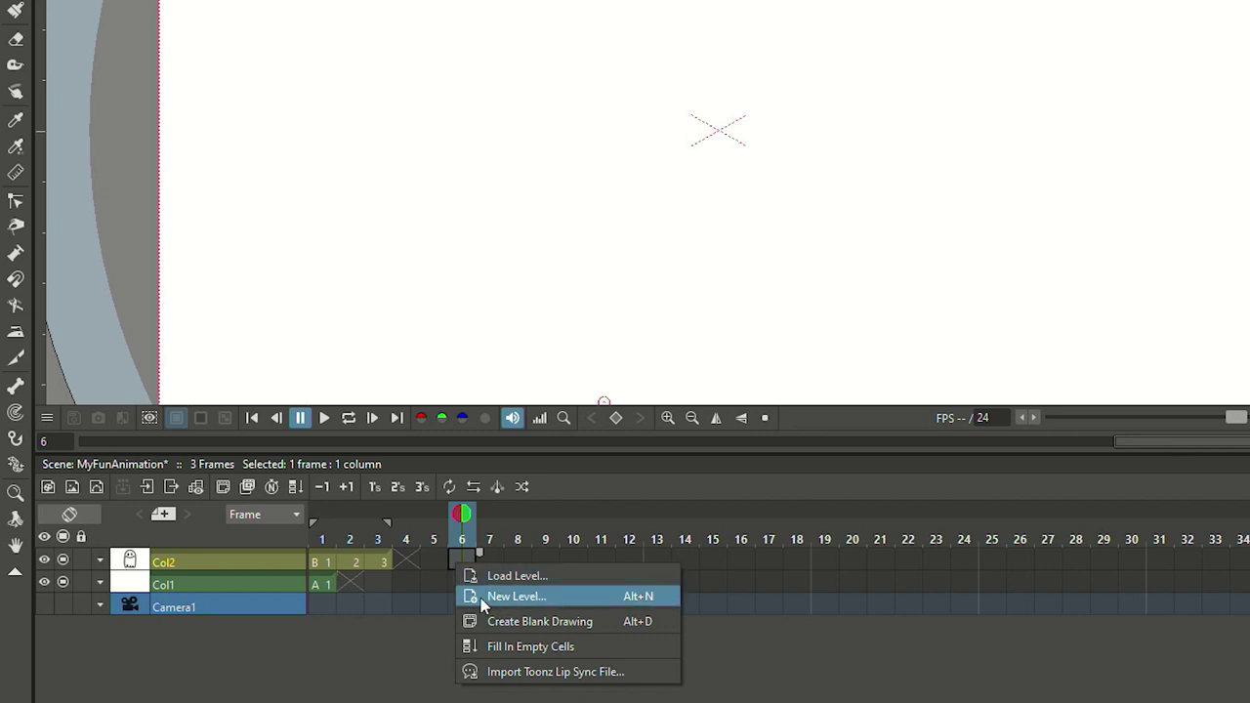
left_click(518, 597)
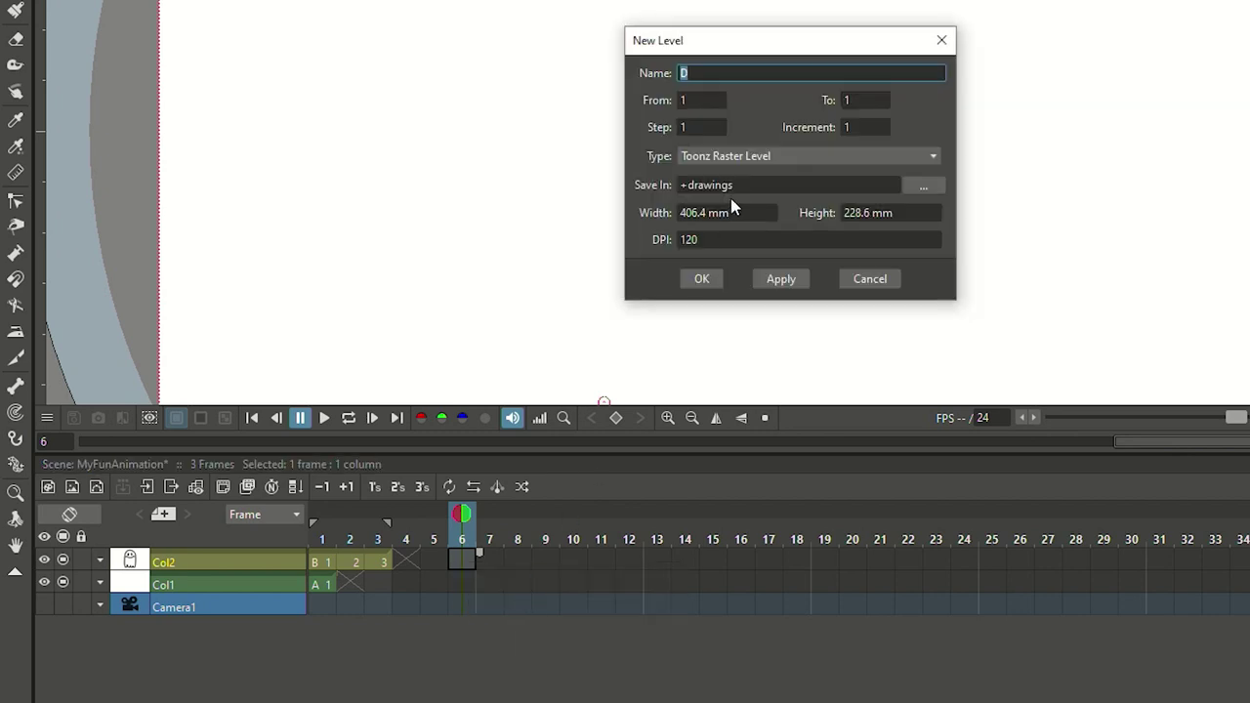
left_click(759, 158)
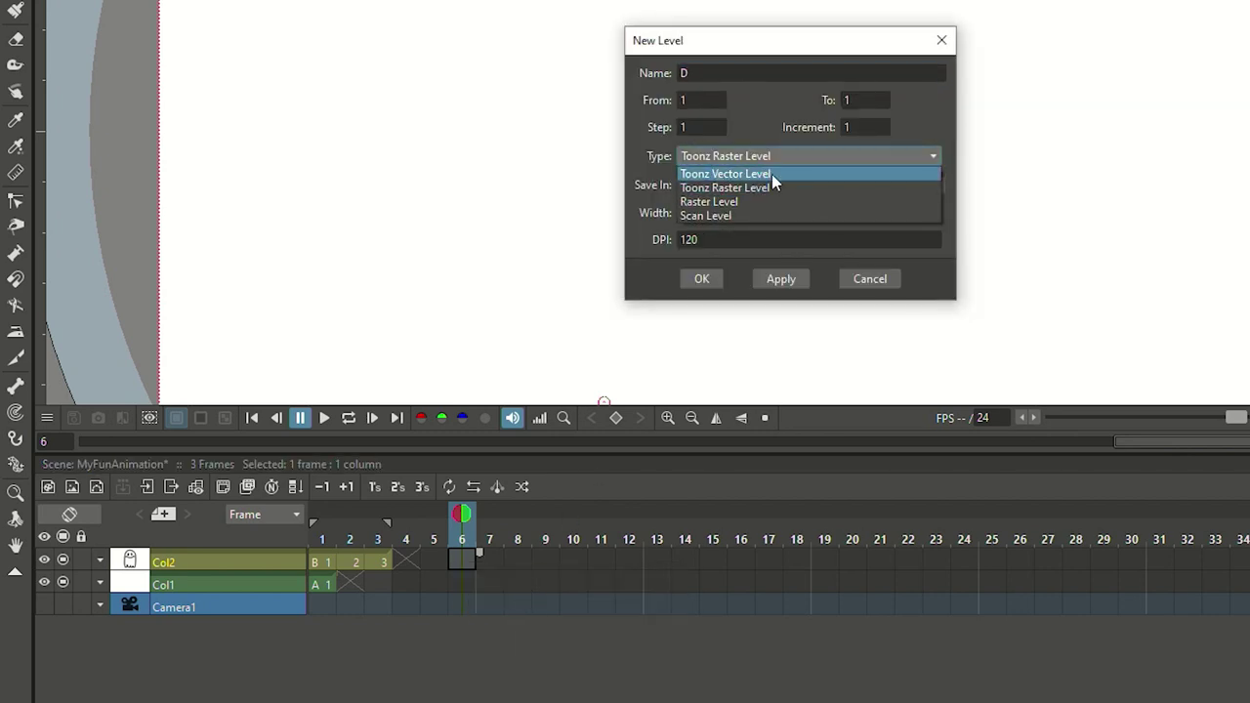
left_click(771, 174)
left_click(772, 279)
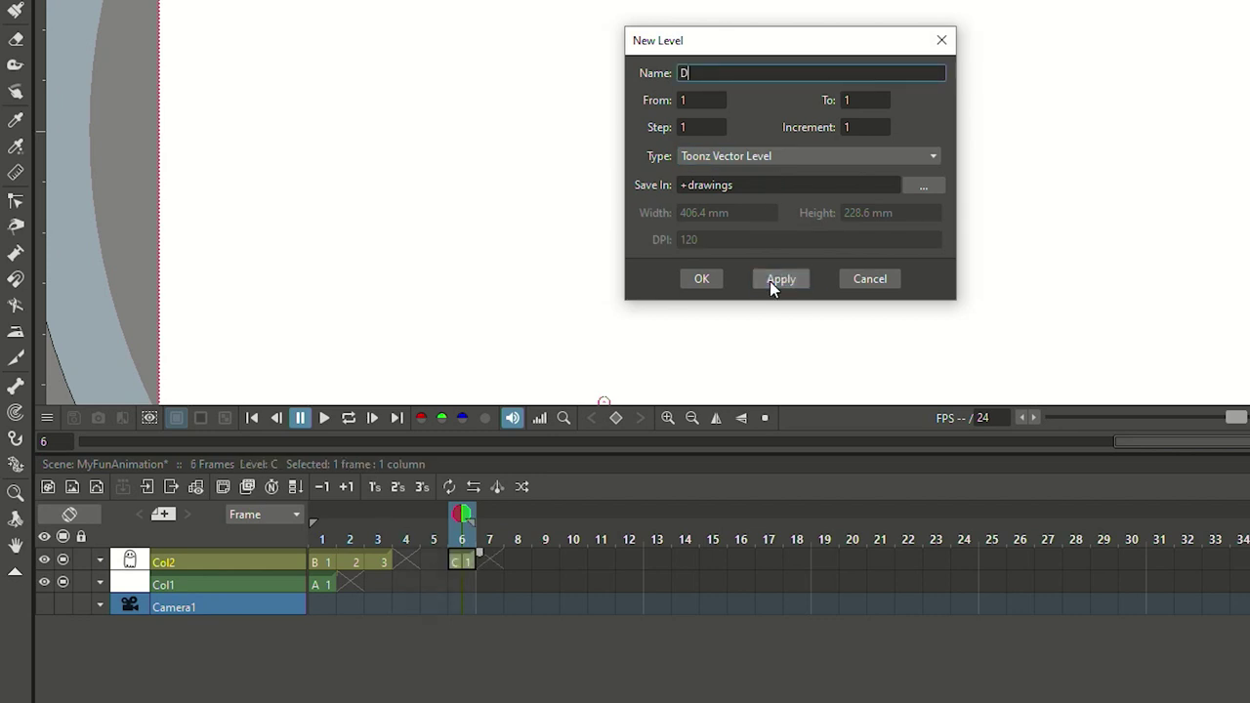
left_click(937, 40)
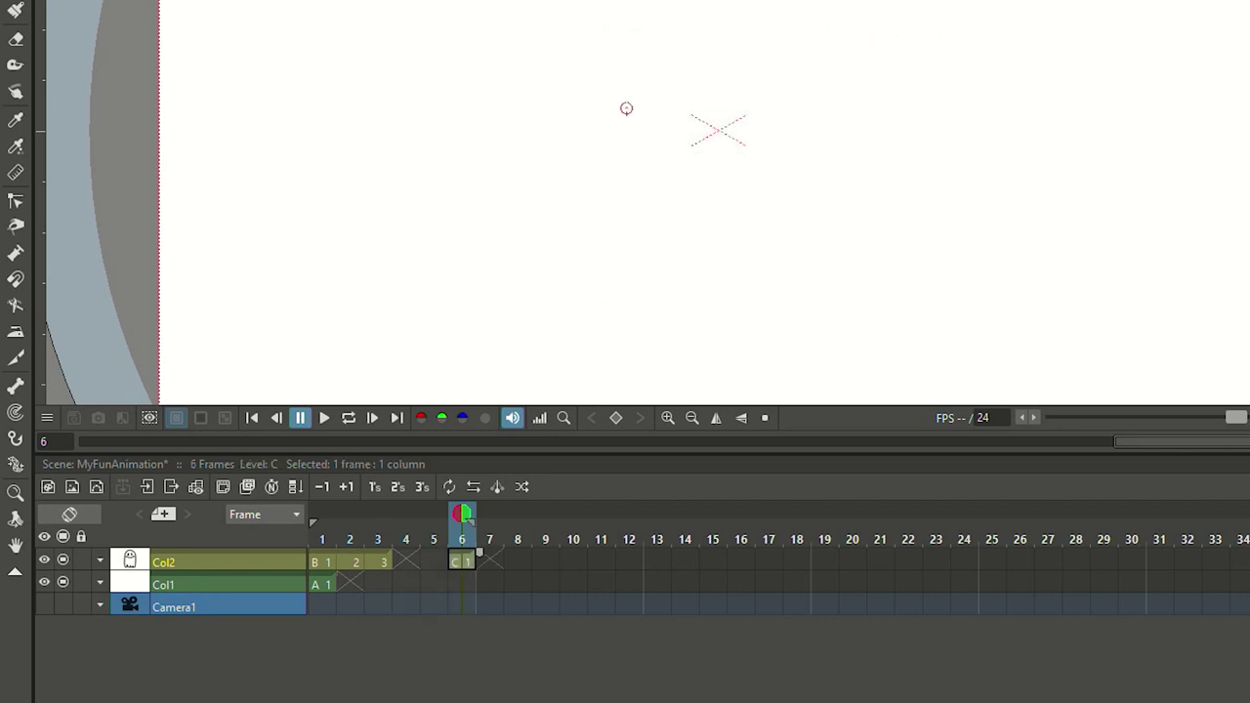
Draw a large circle in frame 6 of Col2 and compare its level strip with level B's in frame 3
mouse_move(618, 16)
left_mouse_down()
mouse_move(788, 243)
mouse_move(850, 44)
mouse_move(777, 2)
left_mouse_up()
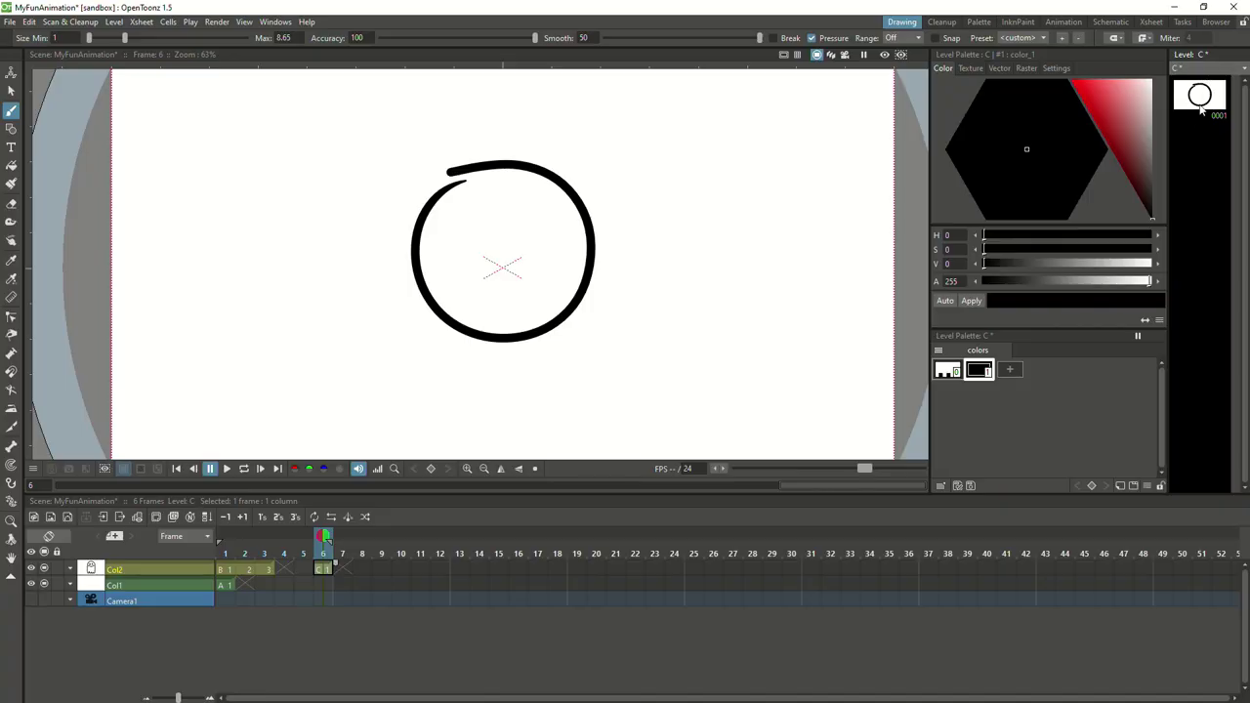
left_click(267, 539)
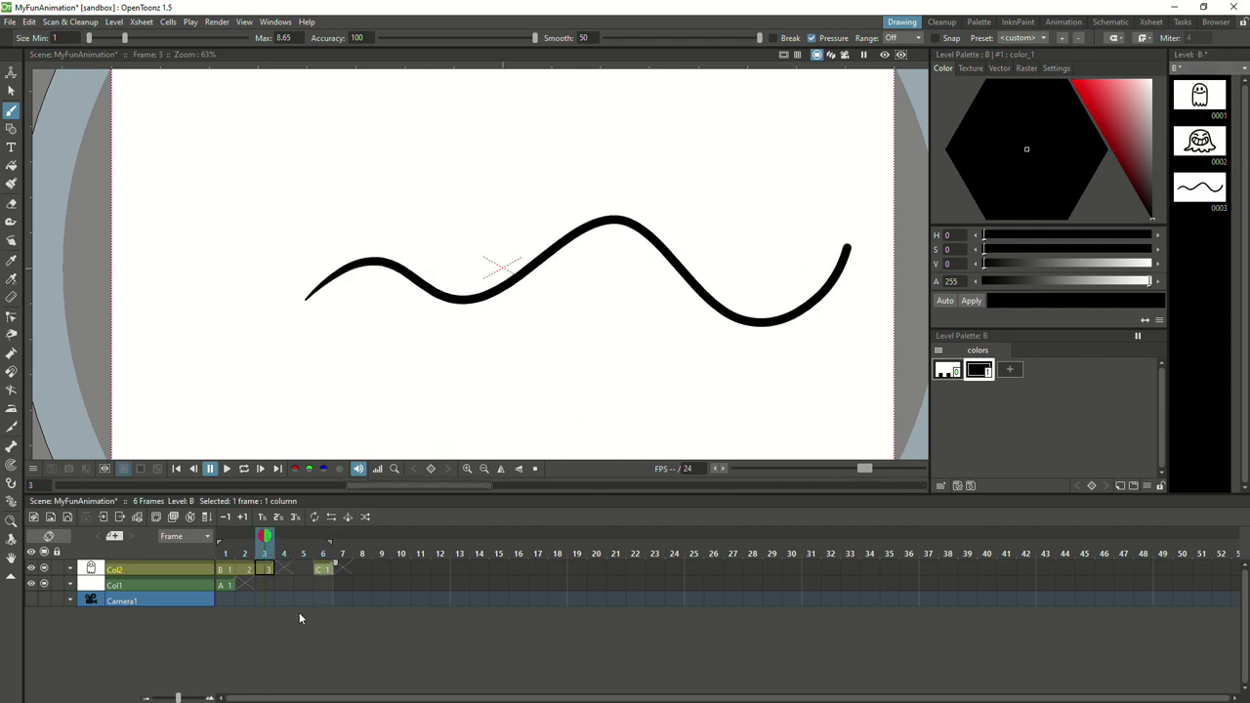
left_click(326, 554)
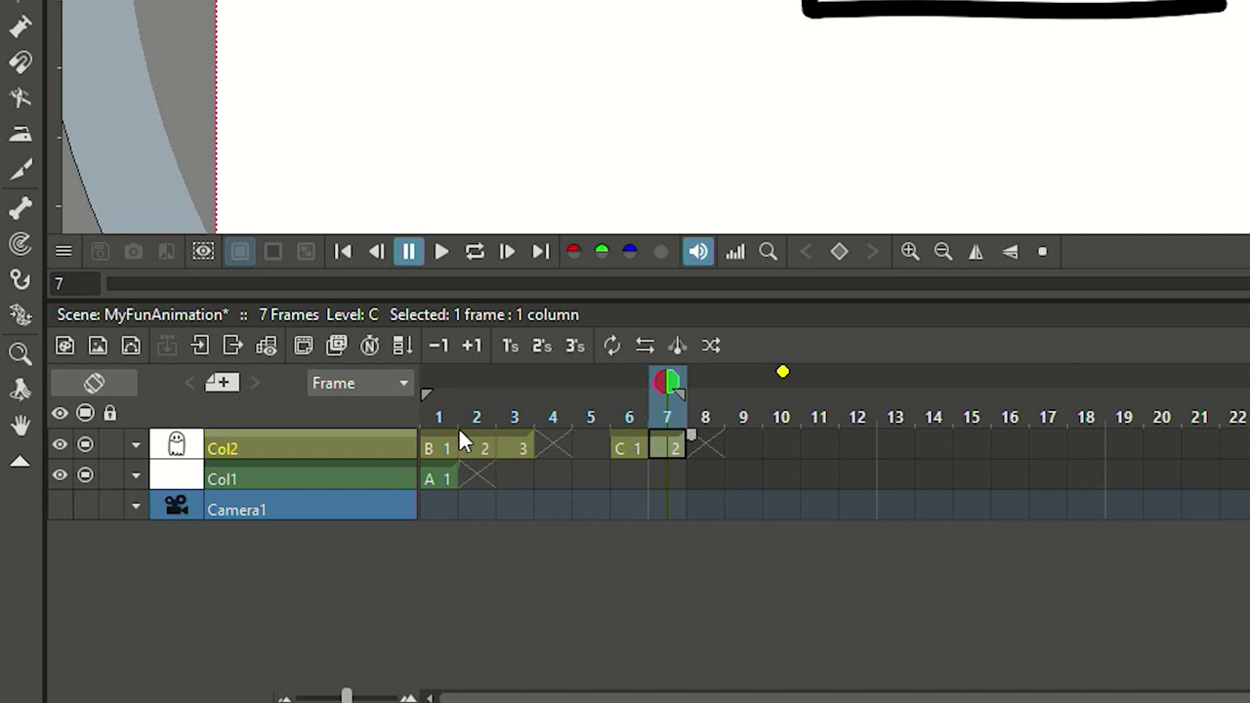
Move level C's two cells in Col2 from frames 6 and 7 to frames 10 and 11
mouse_move(492, 439)
left_mouse_down()
mouse_move(508, 447)
mouse_move(480, 447)
left_mouse_up()
left_click(636, 449)
mouse_move(636, 448)
left_mouse_down()
mouse_move(791, 440)
mouse_move(634, 455)
left_mouse_up()
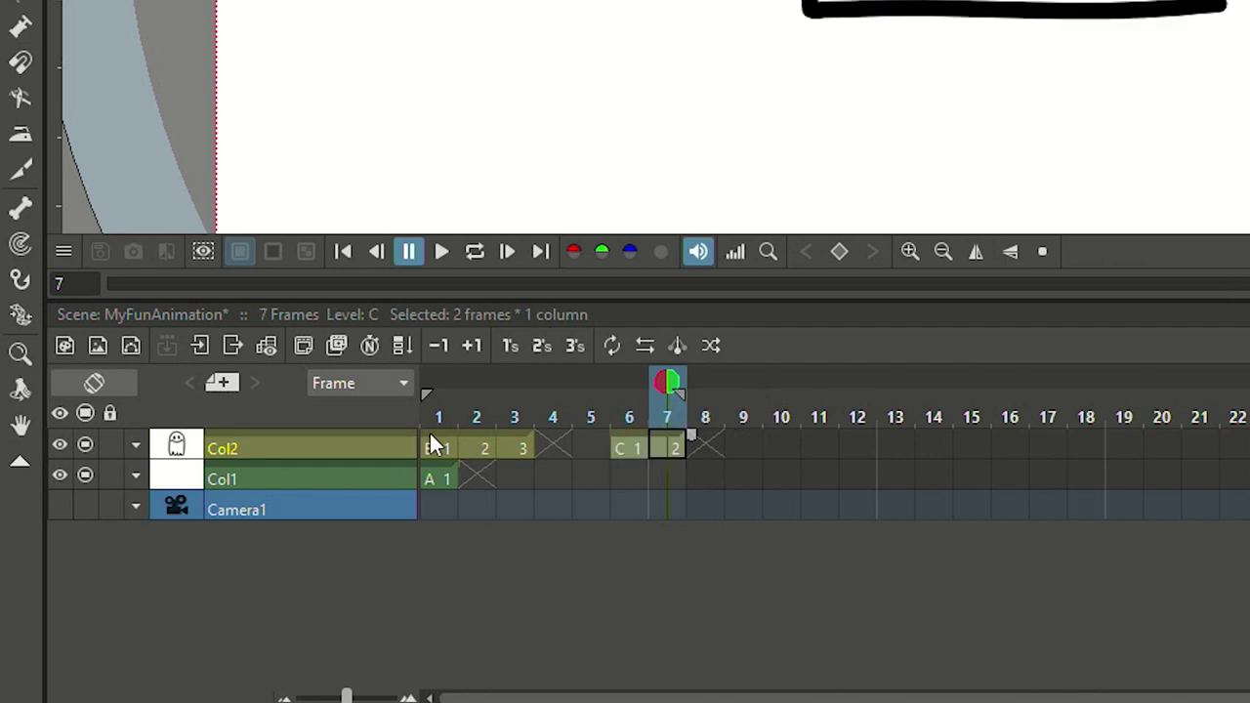
left_click(591, 448)
left_click(636, 442)
left_click_drag(636, 442, 766, 445)
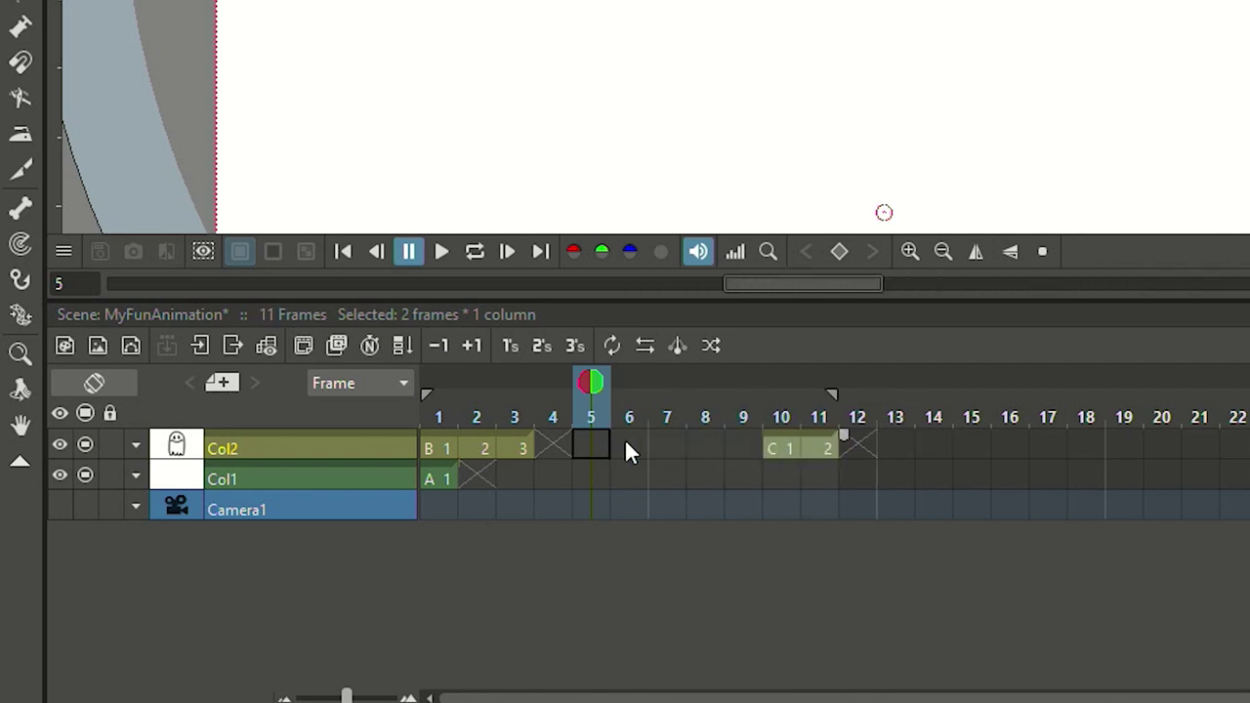
Play the animation from frame 1 to review the timing of the Col2 drawings
left_click(451, 432)
mouse_move(451, 432)
left_mouse_down()
mouse_move(667, 430)
mouse_move(461, 441)
left_mouse_up()
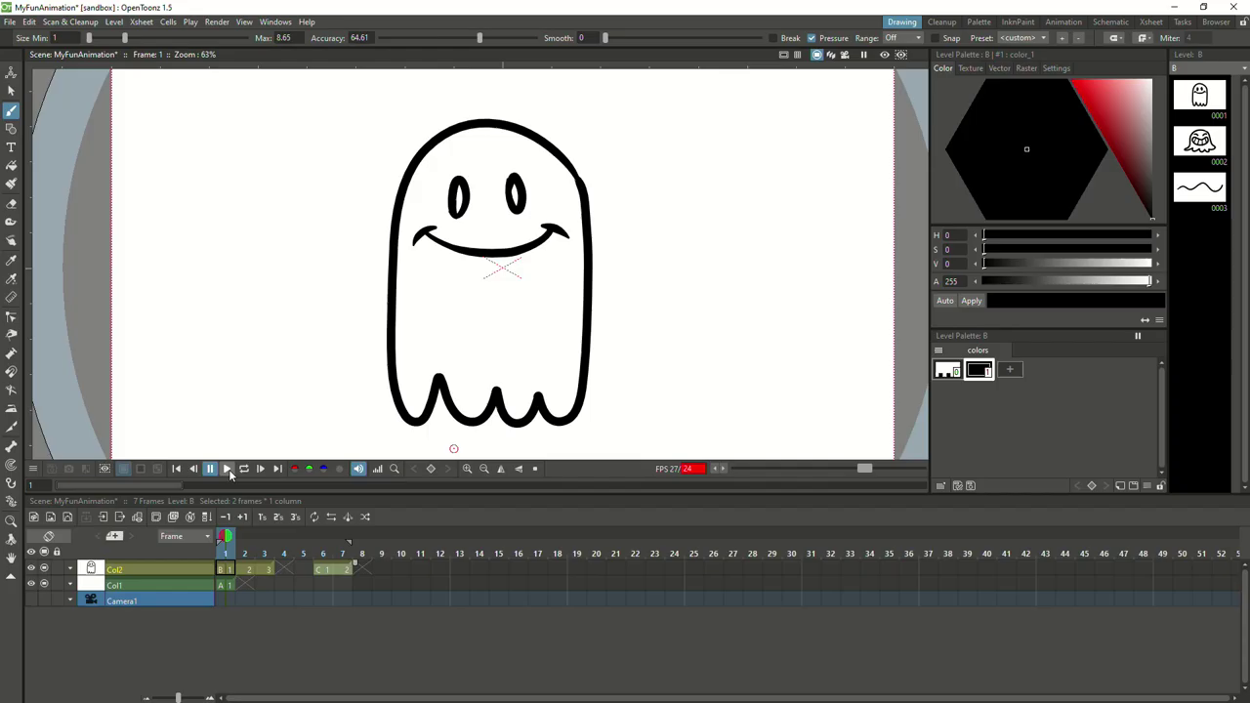
left_click(228, 469)
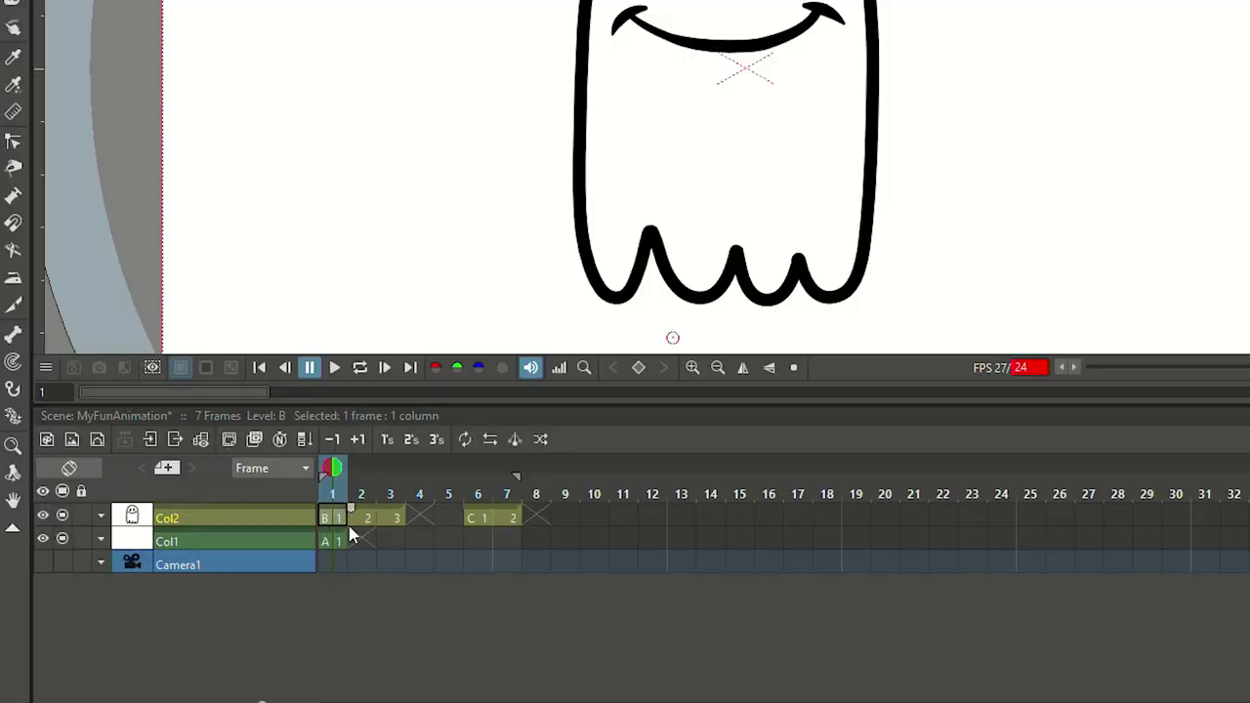
Hold drawing 1 through frame 8 and drawing 2 through frame 18 in Col2, with no cells after them
left_click_drag(353, 509, 528, 516)
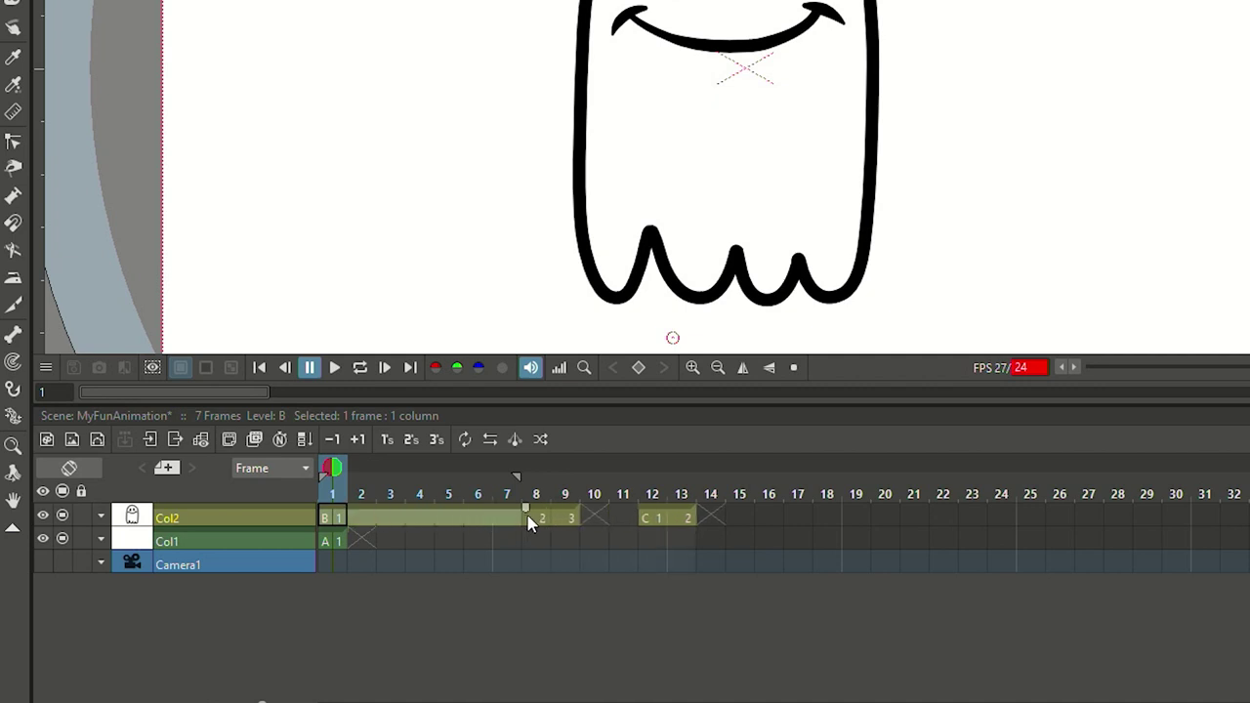
left_click_drag(542, 524, 566, 518)
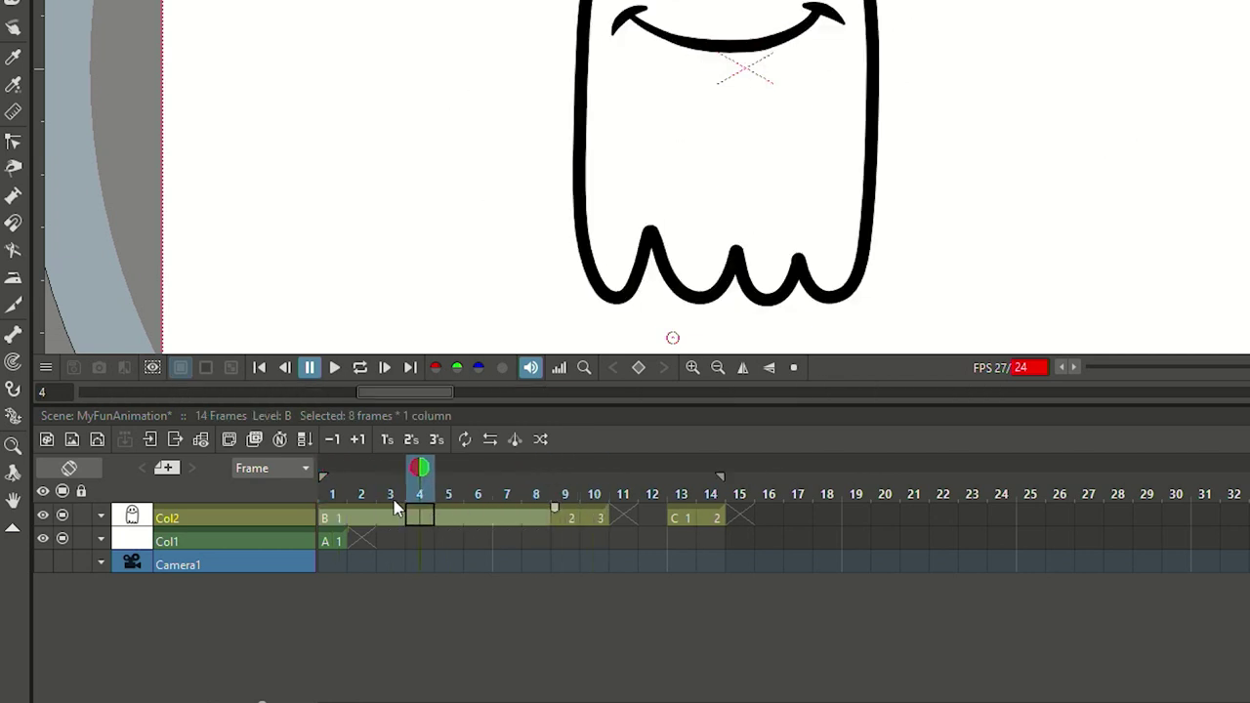
left_click(570, 521)
left_click_drag(589, 513, 1159, 521)
left_click(866, 519)
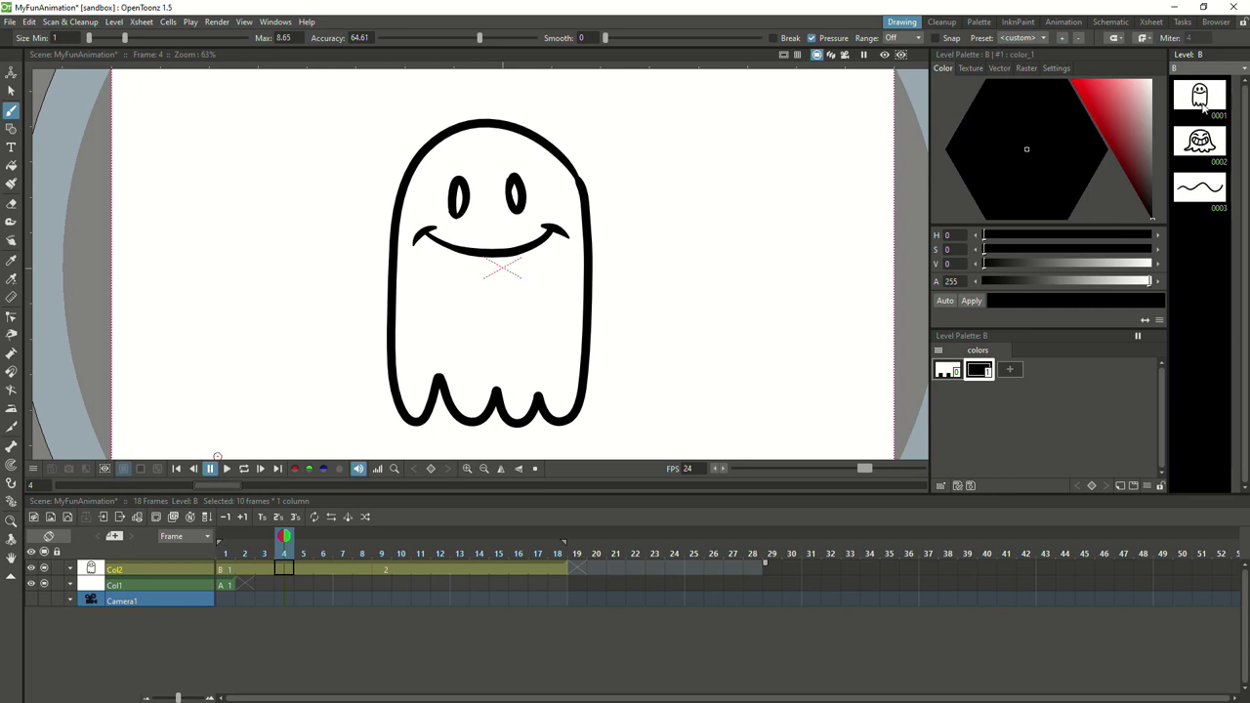
Examine drawings 0001, 0002 and 0003 of level B in the level strip
left_click(1195, 108)
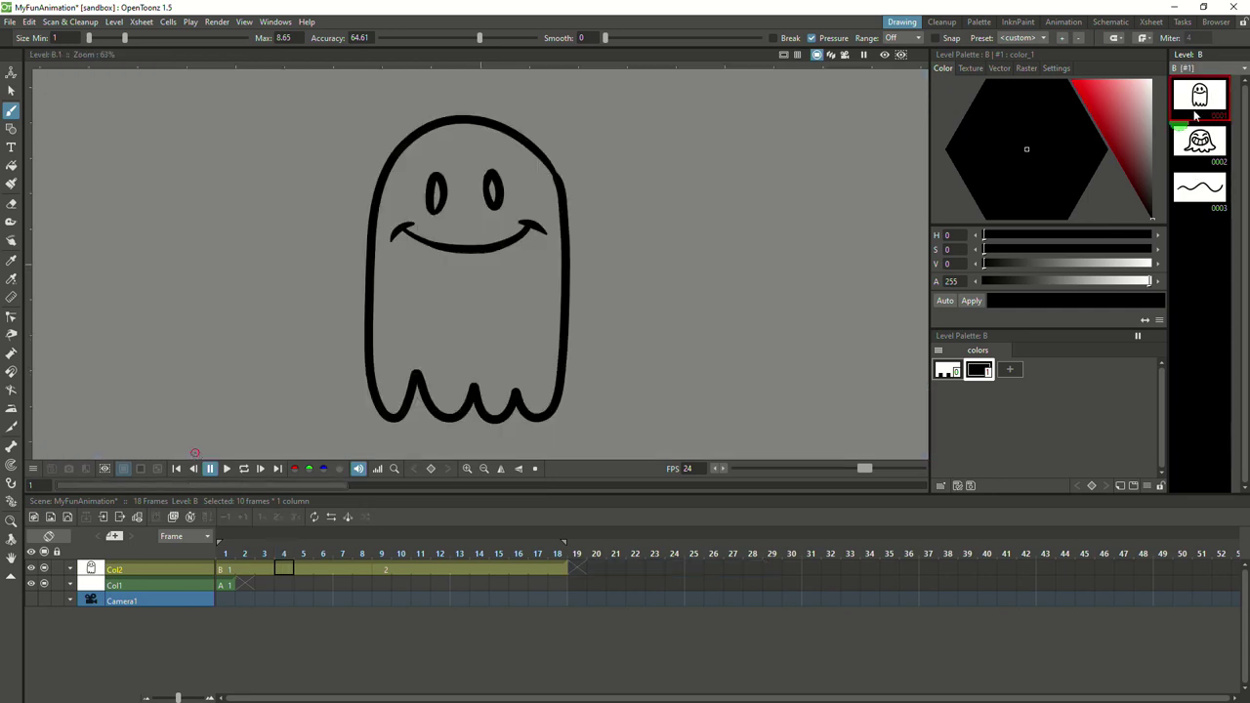
left_click(1210, 146)
left_click(1204, 186)
left_click(1200, 143)
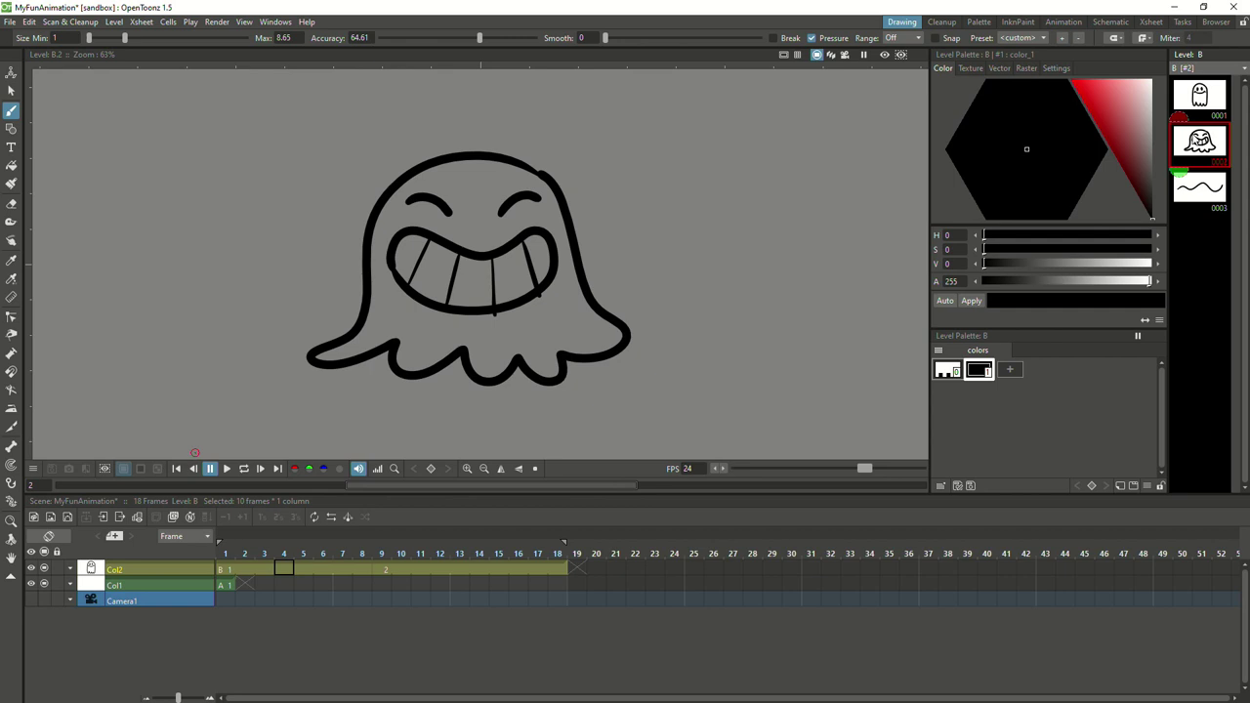
Reuse level B's drawing 1 in frame 19 of Col2 and hold it through frame 29
left_click(10, 90)
left_click(493, 280)
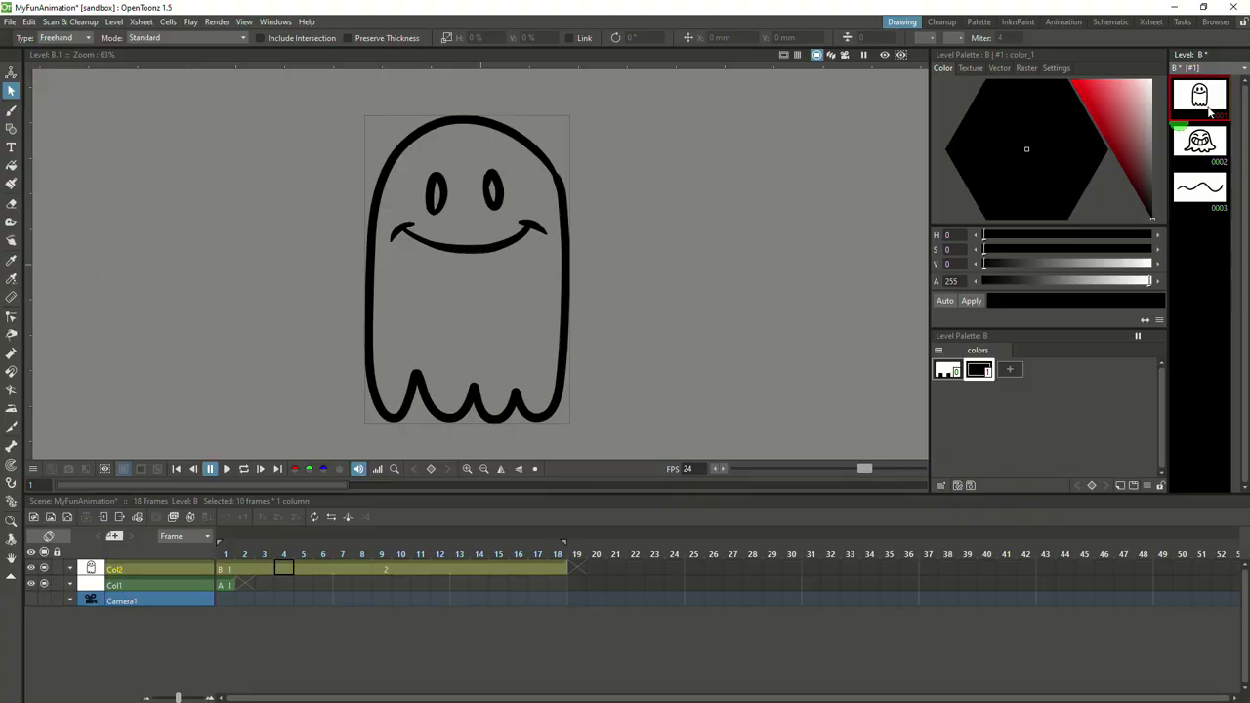
left_click_drag(568, 572, 579, 572)
left_click(579, 572)
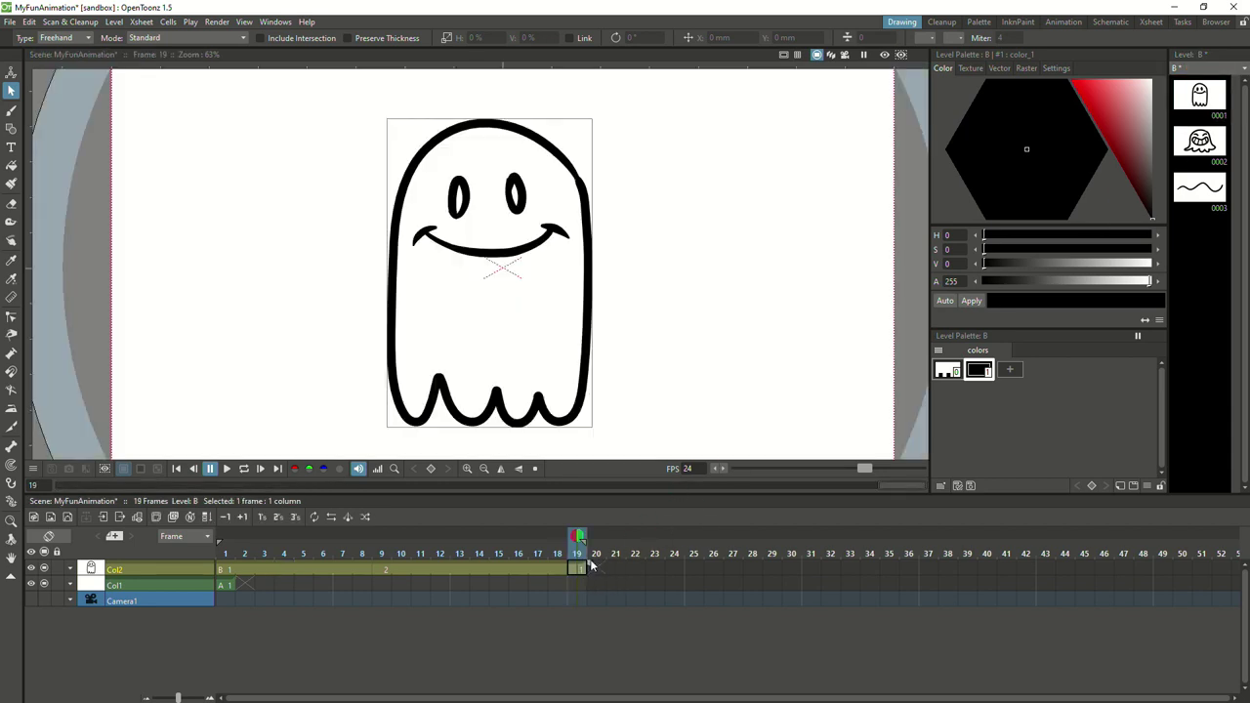
left_click_drag(591, 566, 792, 561)
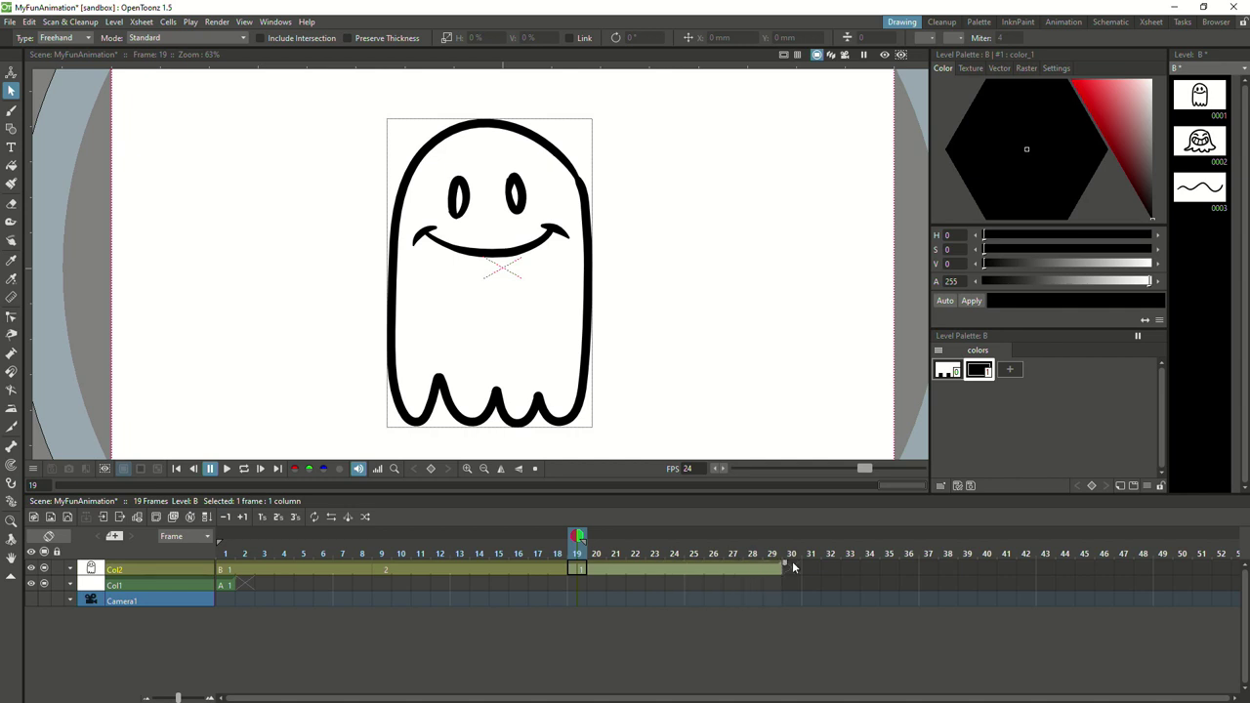
left_click(633, 599)
left_click(580, 569)
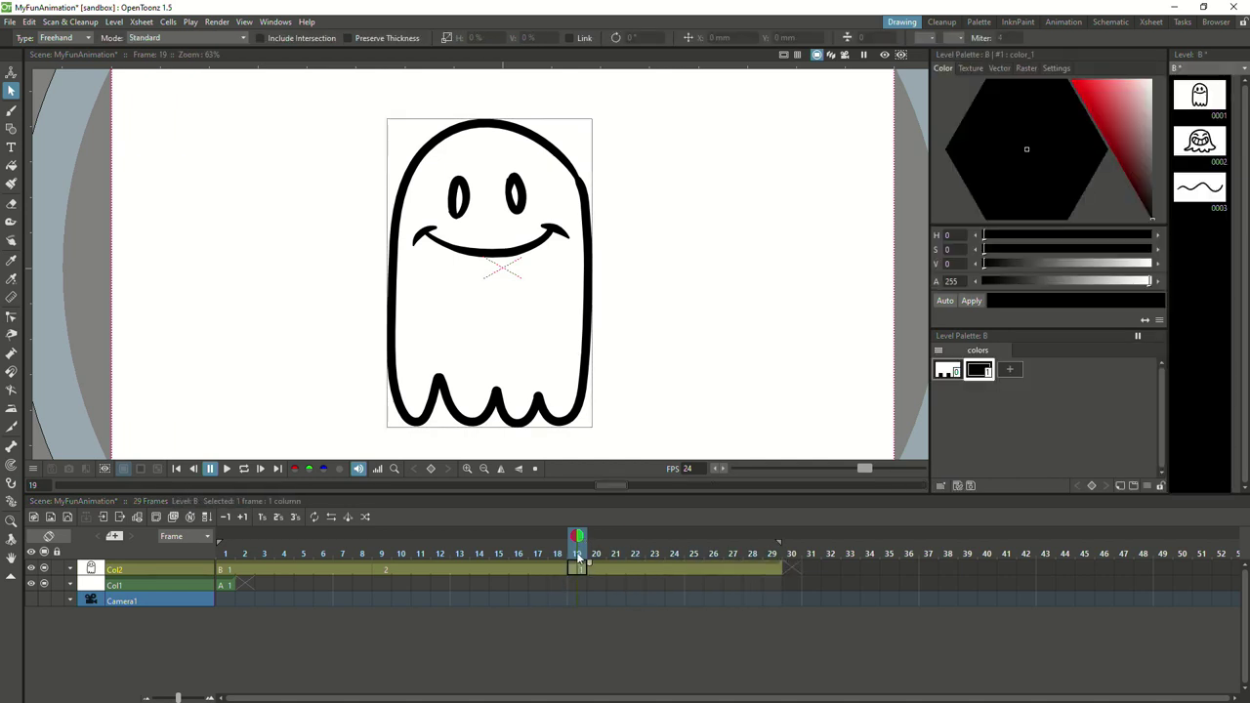
Compare the smiling ghost in frame 1 of Col2 with its repeat in frame 19
left_click(232, 570)
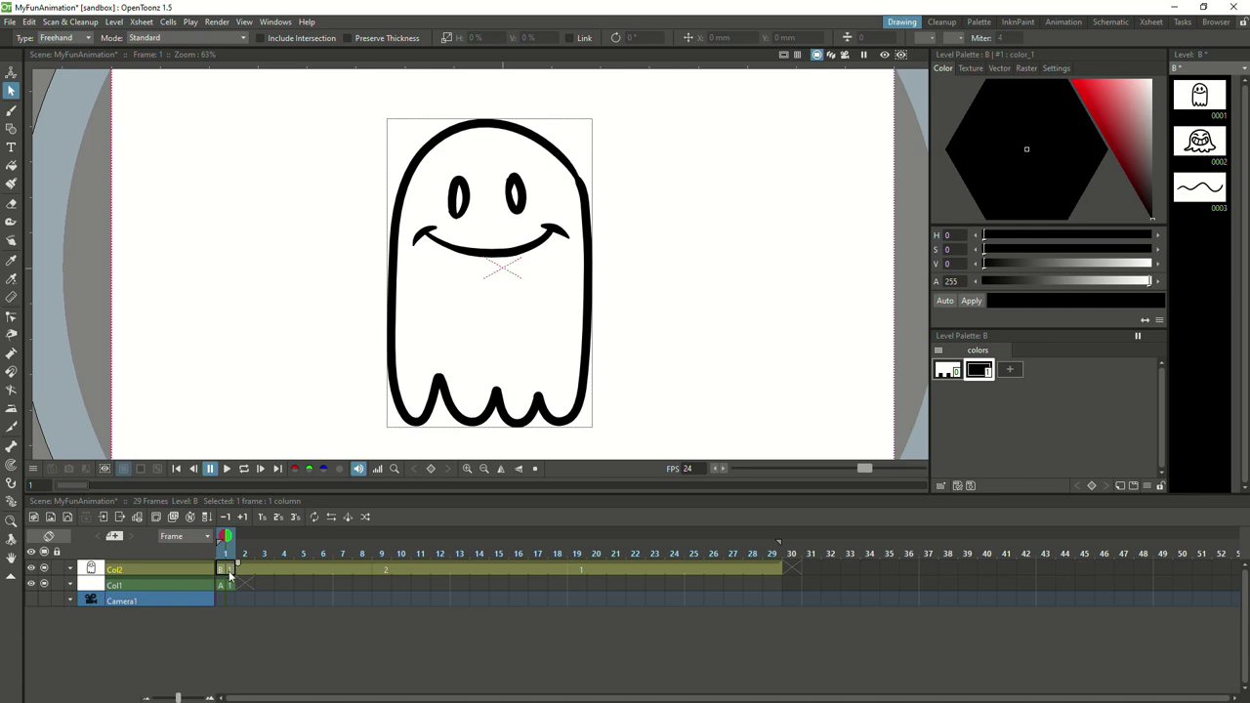
left_click(577, 570)
left_click(226, 570)
left_click(582, 569)
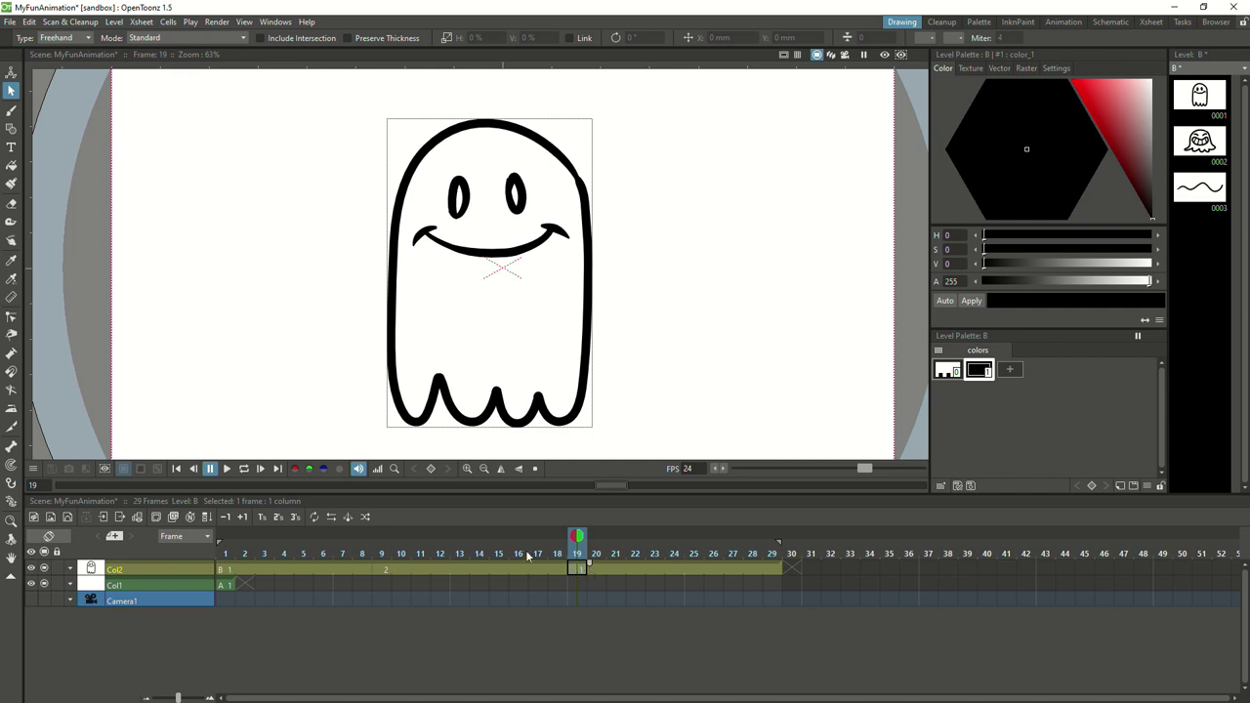
left_click(225, 570)
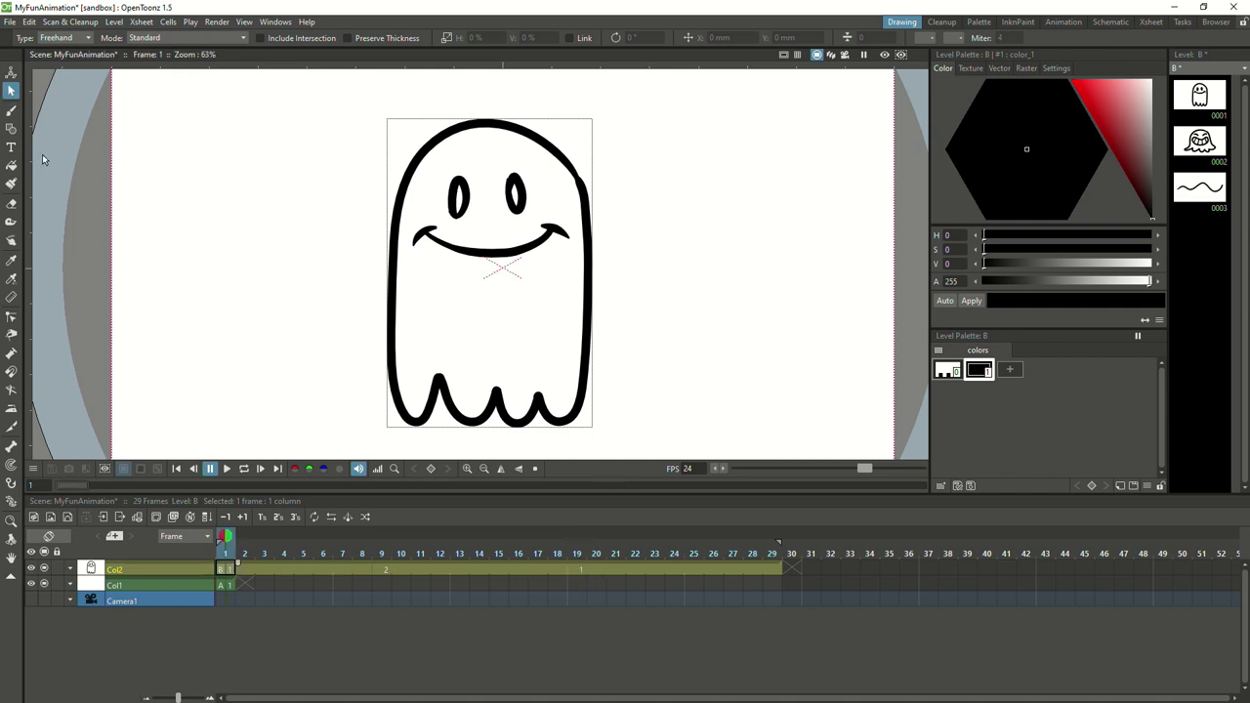
Draw a small tilted top hat on the smiling ghost's head in frame 1, and check the repeat in frame 19
left_click_drag(481, 215, 492, 262)
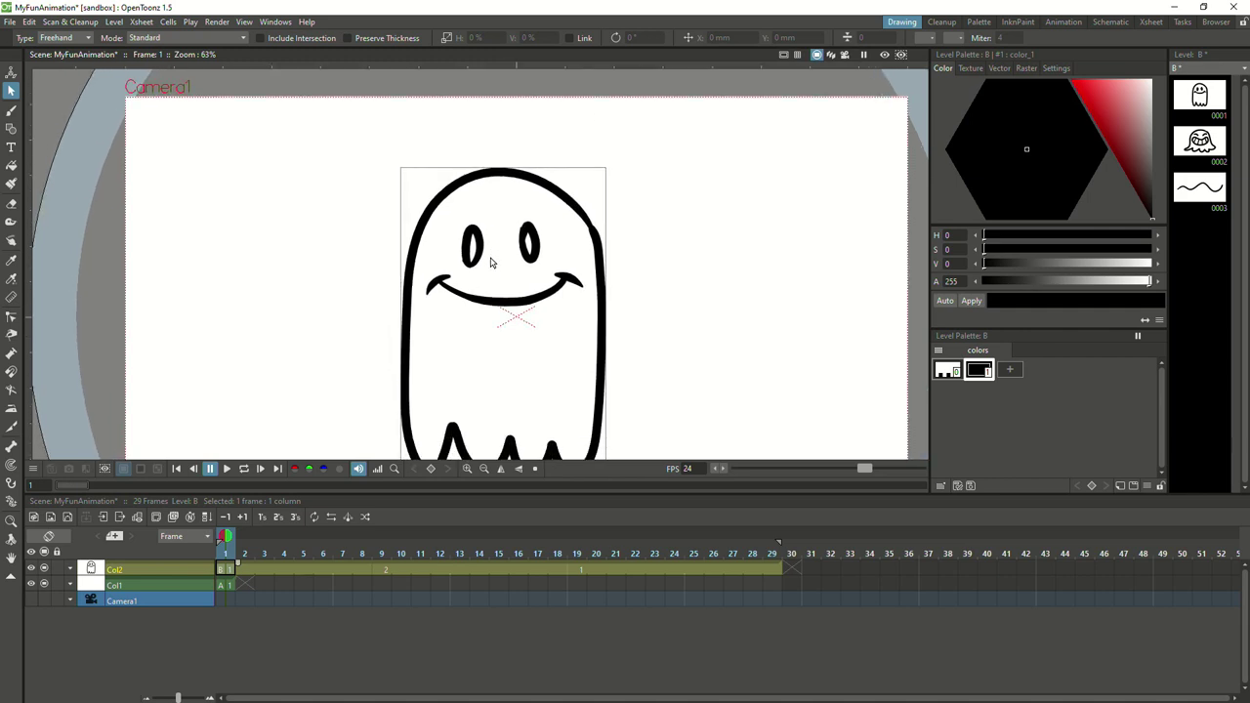
left_click(11, 109)
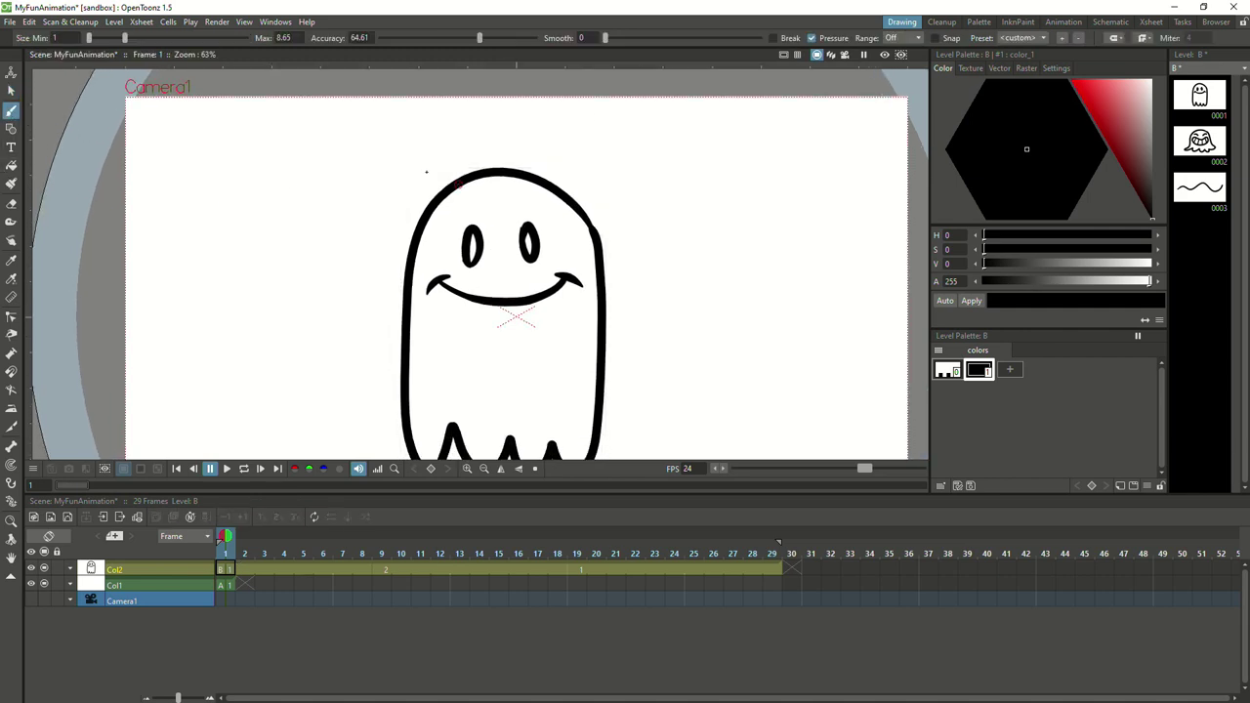
left_click_drag(446, 189, 497, 145)
left_click_drag(404, 158, 457, 115)
key("ctrl+z")
left_click_drag(439, 191, 394, 152)
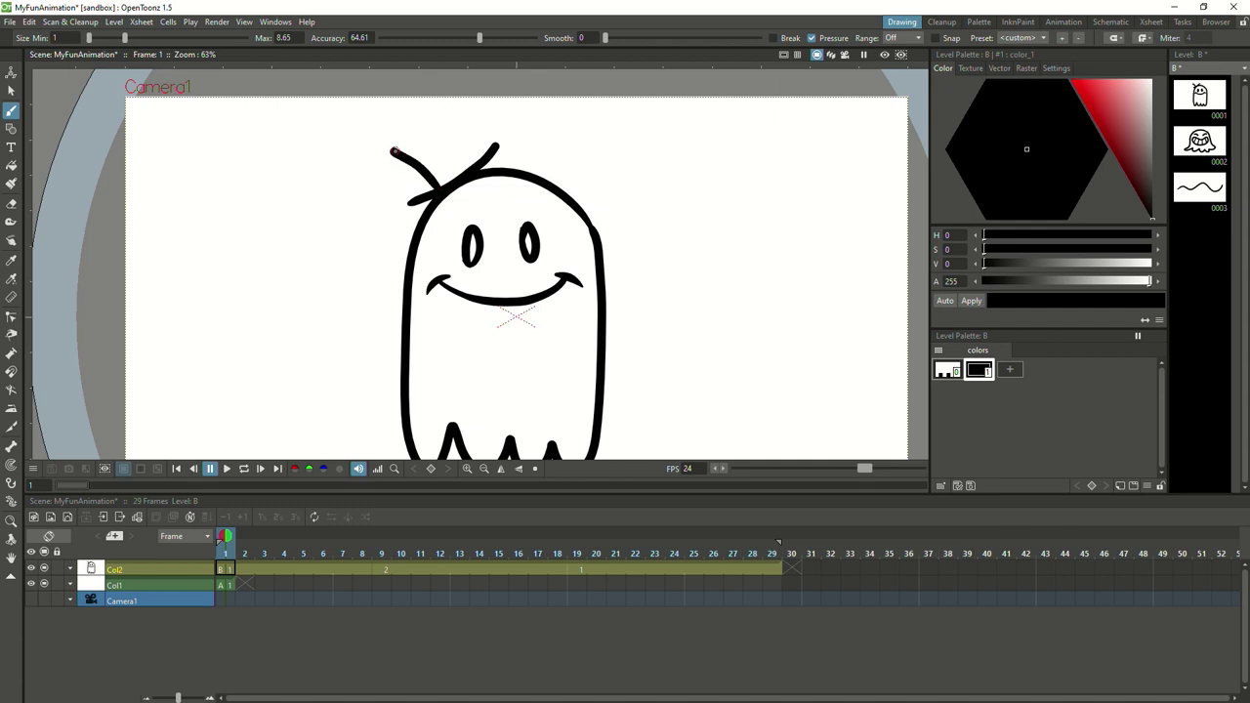
left_click_drag(448, 110, 455, 132)
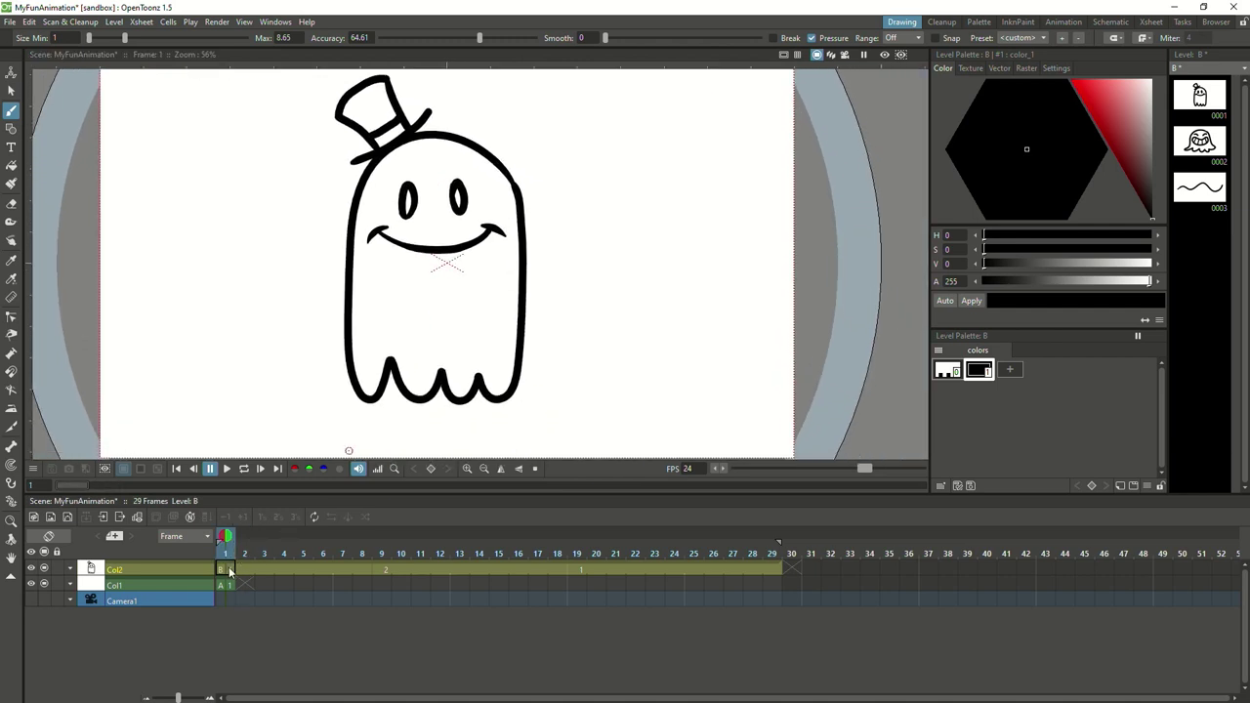
left_click(576, 555)
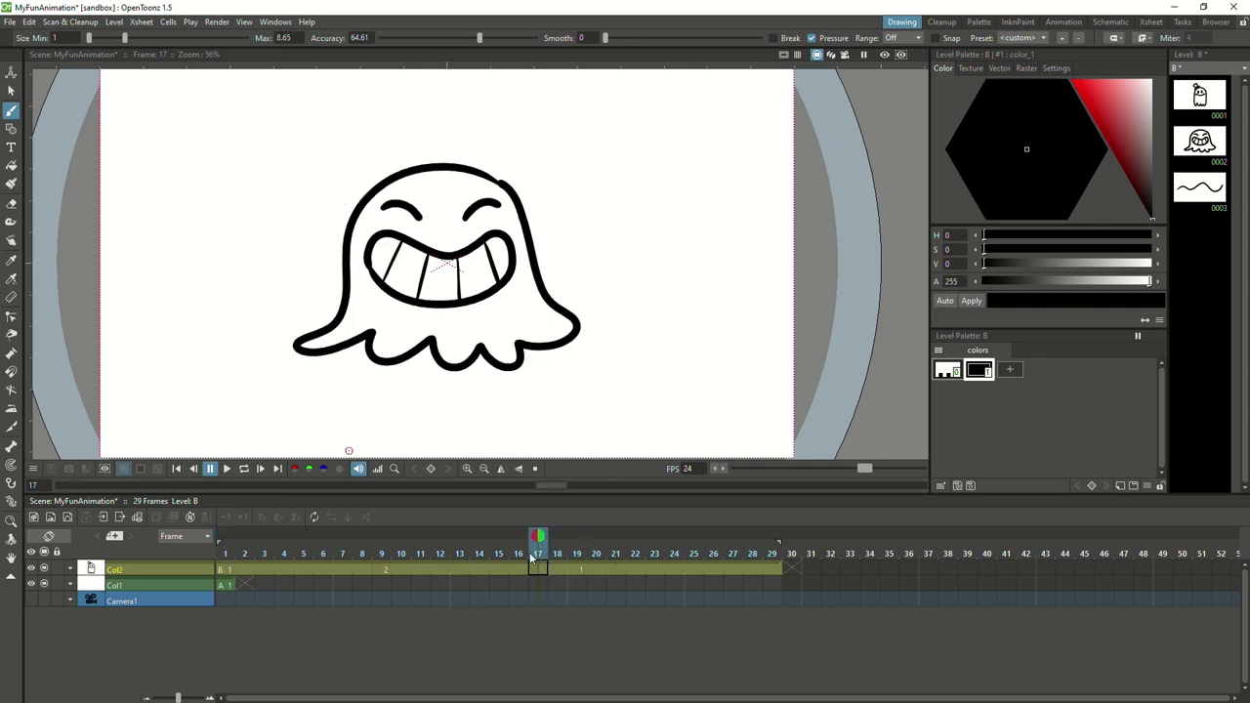